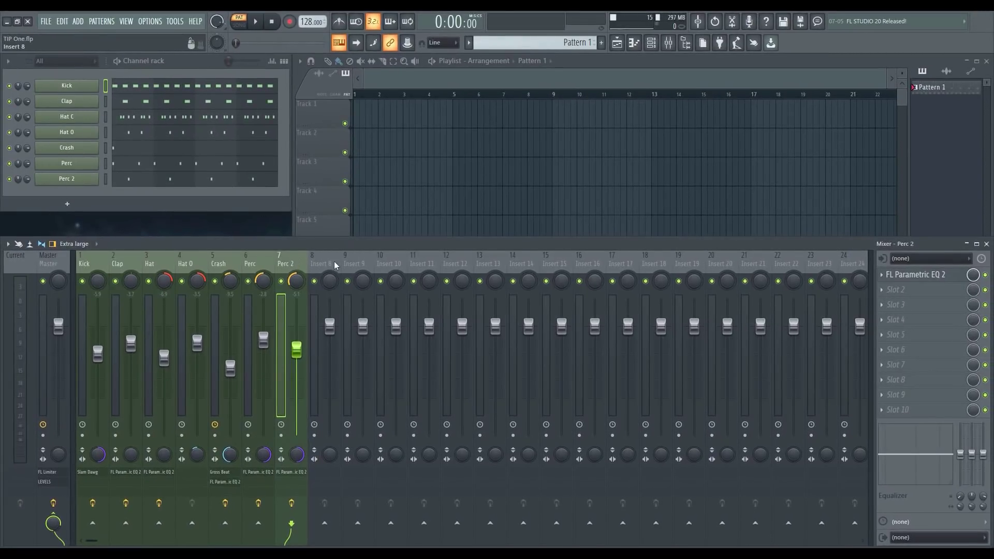
# Rename mixer insert 8 to Drum Bus and give it a salmon colour
pyautogui.doubleClick(323, 261)
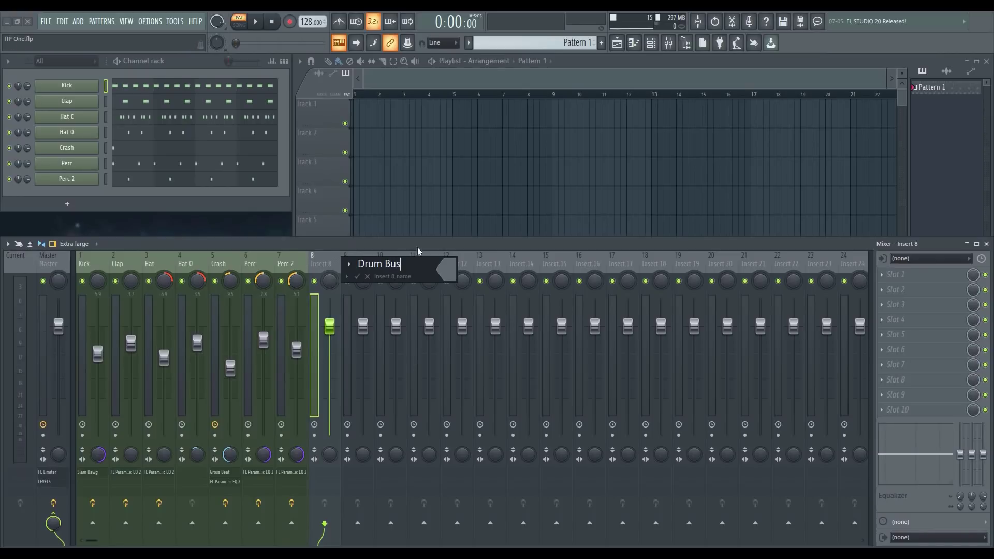
pyautogui.click(444, 268)
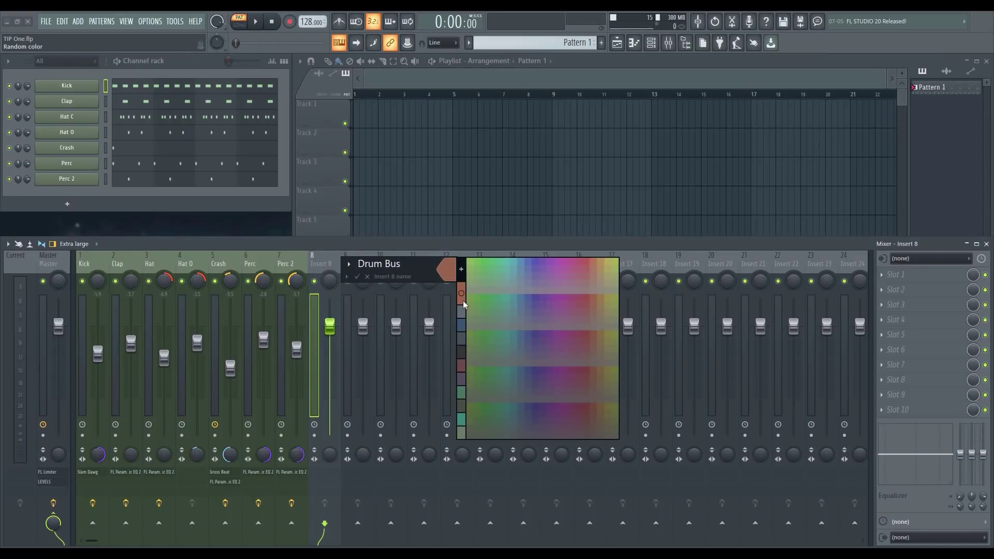
pyautogui.click(463, 302)
pyautogui.press('Return')
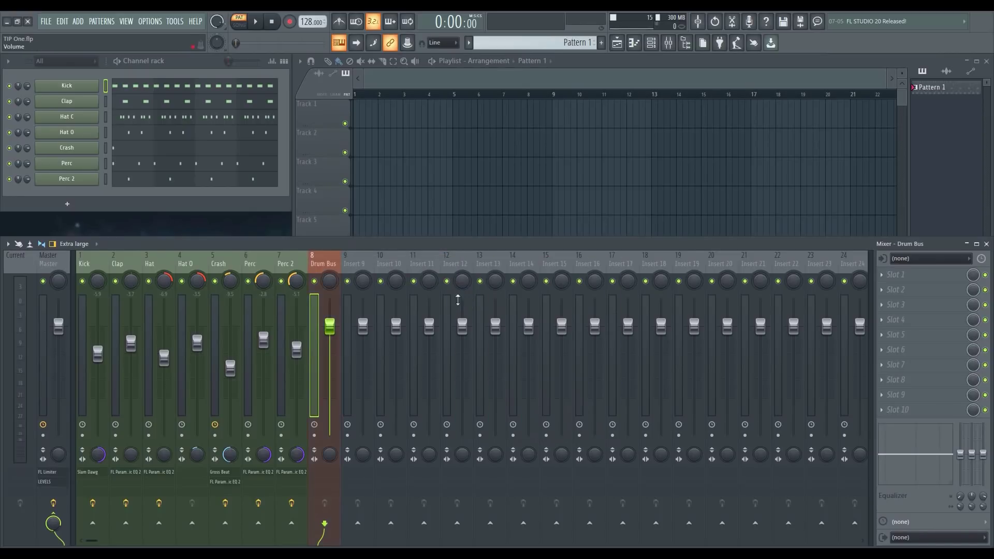
# Route the drum tracks from Kick through Perc 2 only into Drum Bus
pyautogui.click(95, 263)
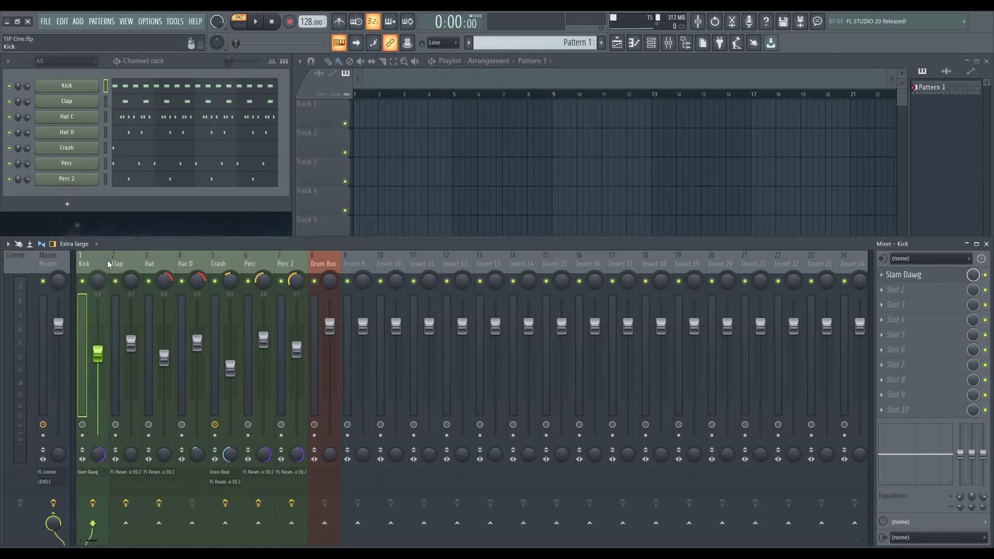
pyautogui.click(330, 265)
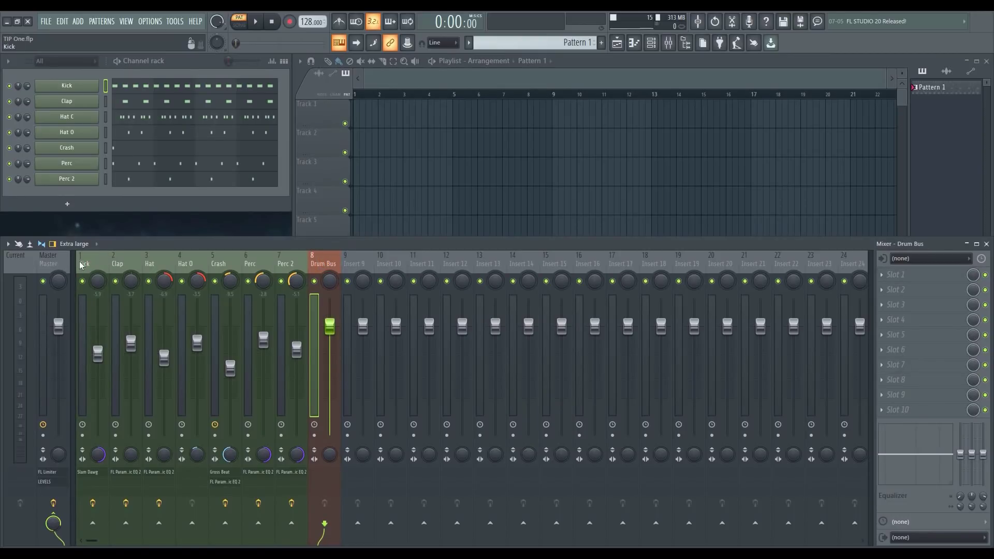
pyautogui.moveTo(87, 263); pyautogui.dragTo(284, 262)
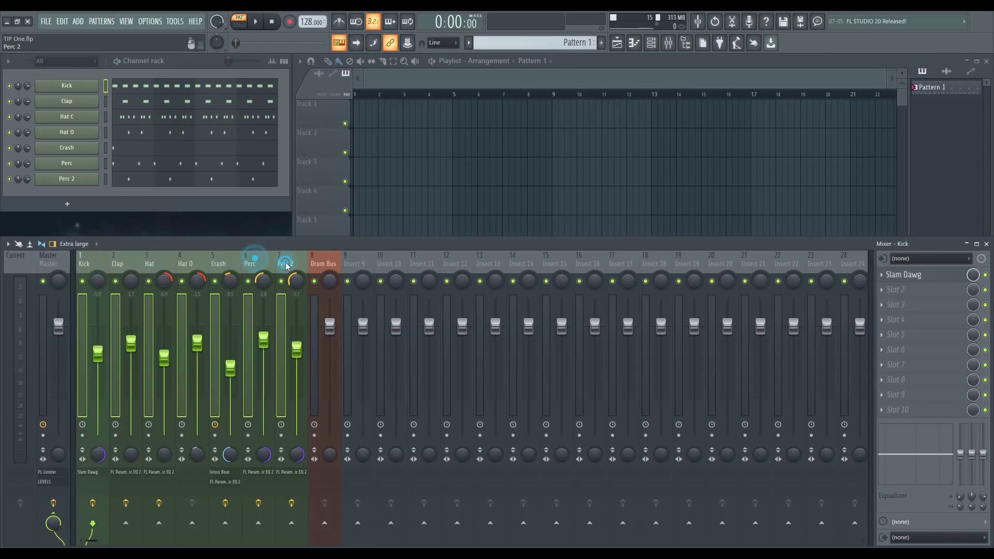
pyautogui.rightClick(323, 523)
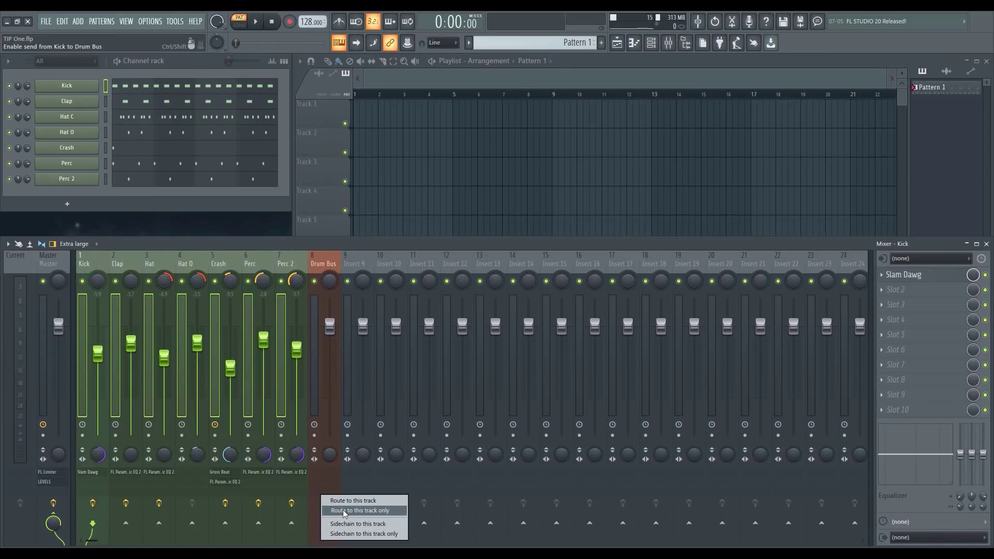
pyautogui.click(344, 511)
# Rename mixer inserts 9, 10 and 11 to MOD, CAR and VOCO
pyautogui.click(332, 266)
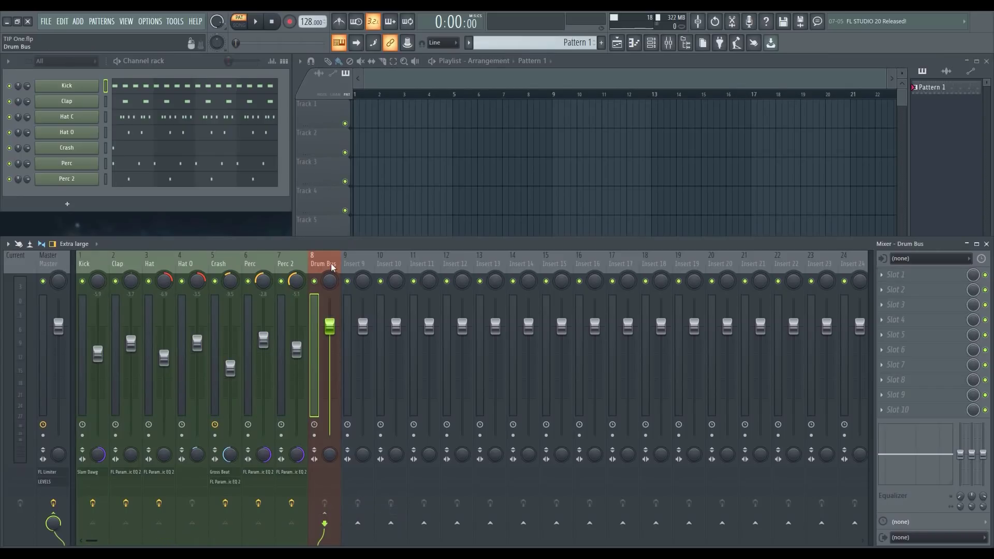
pyautogui.doubleClick(351, 266)
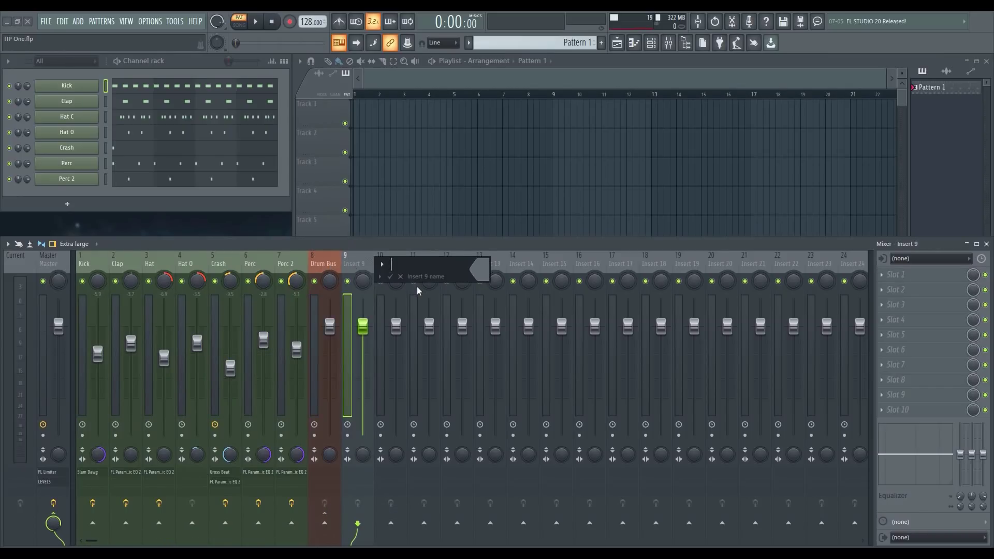
pyautogui.write('MOD')
pyautogui.press('Return')
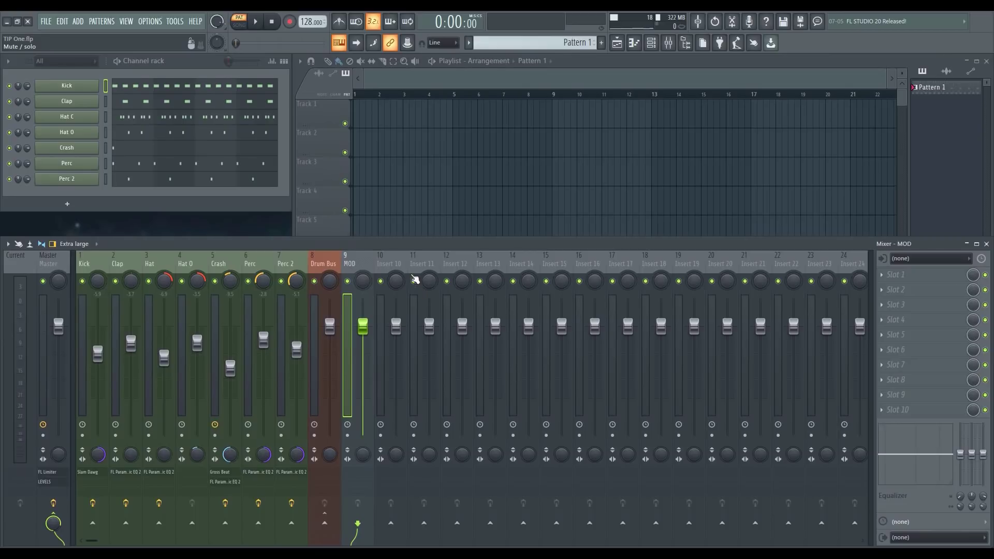
pyautogui.doubleClick(399, 268)
pyautogui.write('CAR')
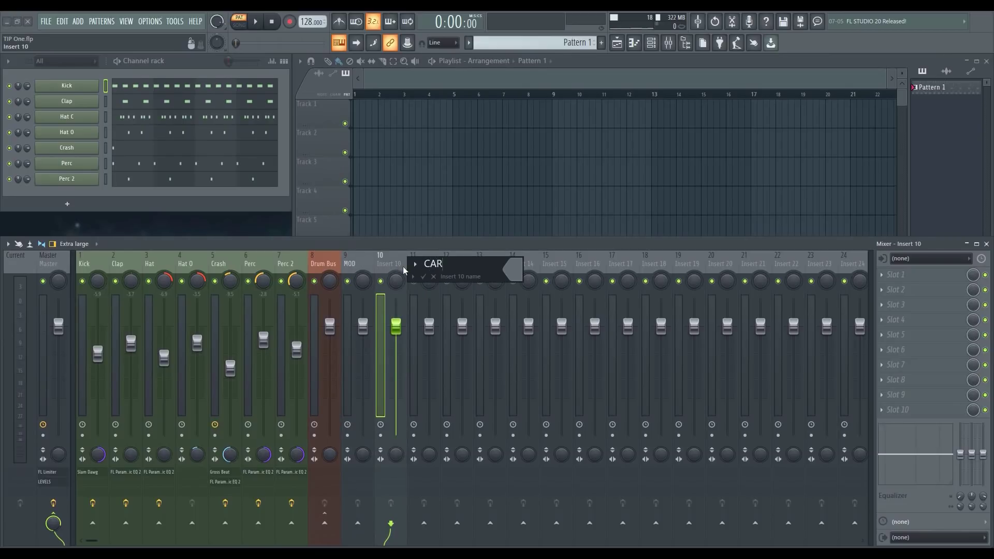
pyautogui.press('Return')
pyautogui.doubleClick(414, 265)
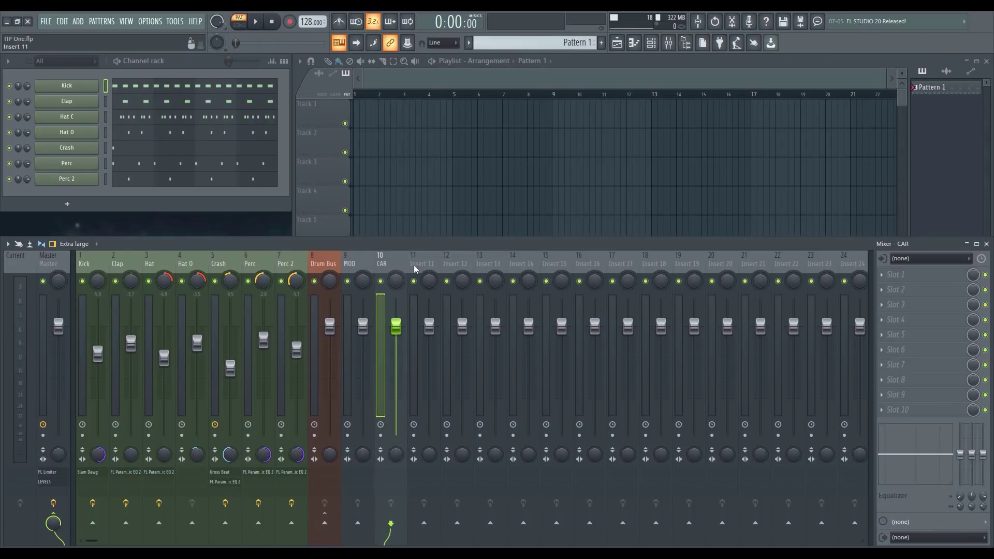
pyautogui.write('VOCO')
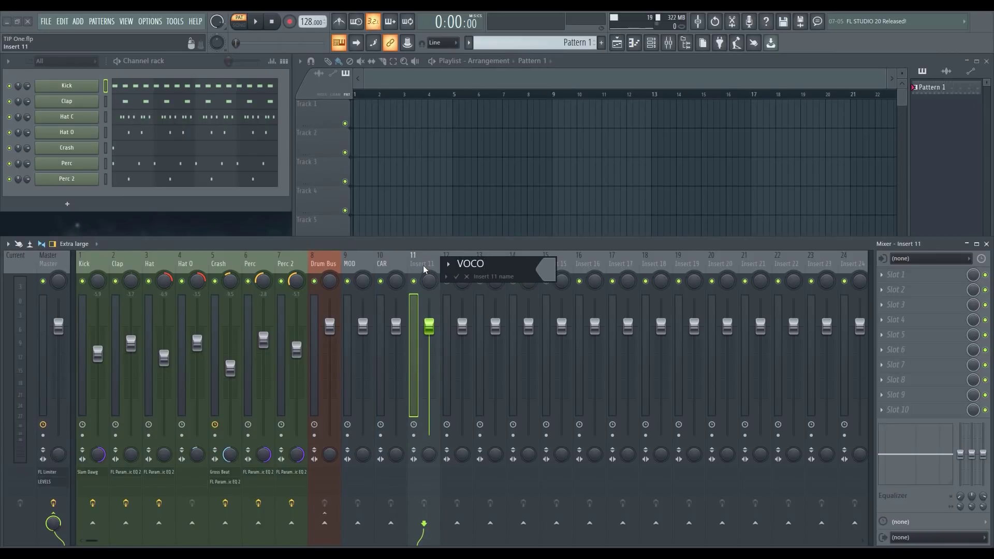
pyautogui.press('Return')
# Load Vocodex into the first effect slot of the VOCO track
pyautogui.click(894, 275)
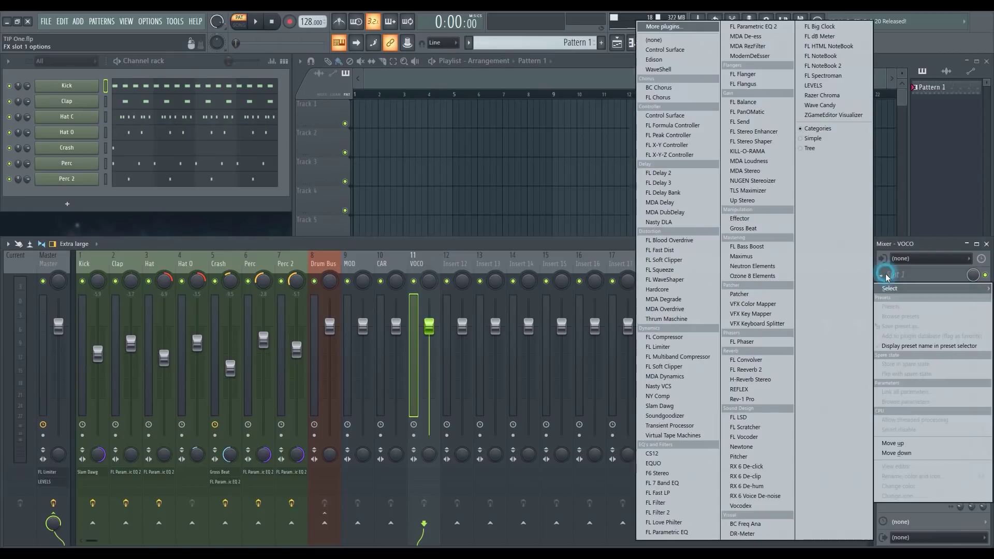
pyautogui.click(743, 506)
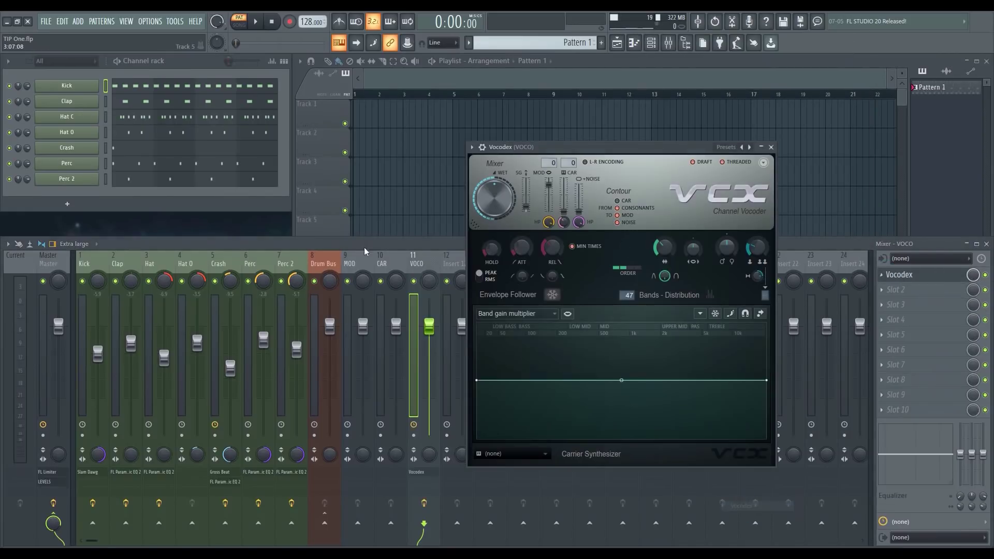
pyautogui.click(771, 147)
pyautogui.click(321, 265)
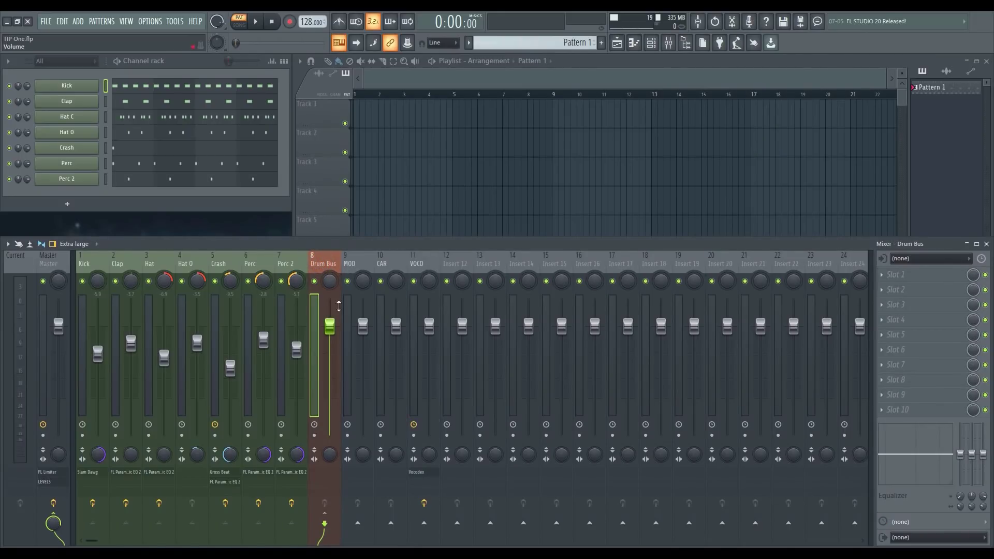
# Sidechain Drum Bus into MOD, and both MOD and CAR into VOCO
pyautogui.rightClick(359, 524)
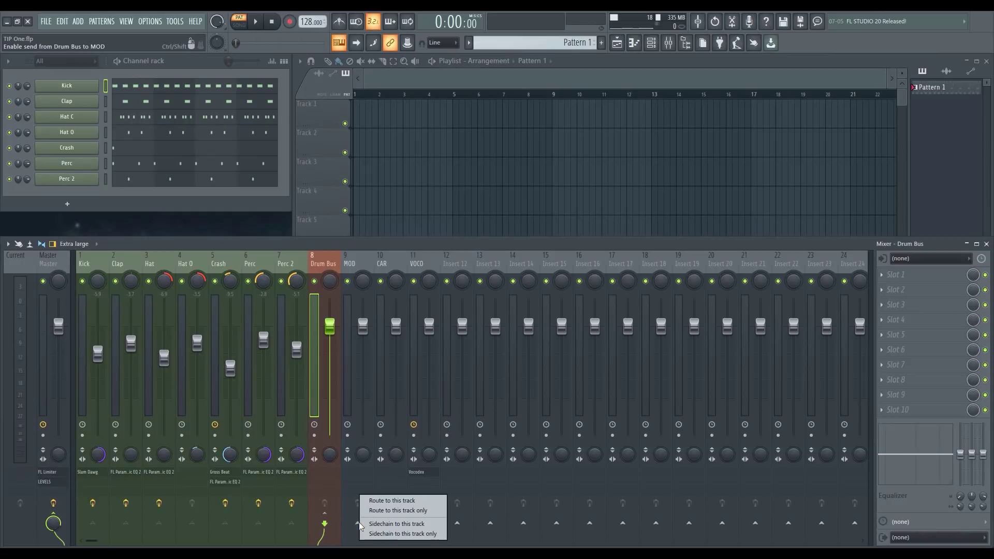
pyautogui.click(389, 523)
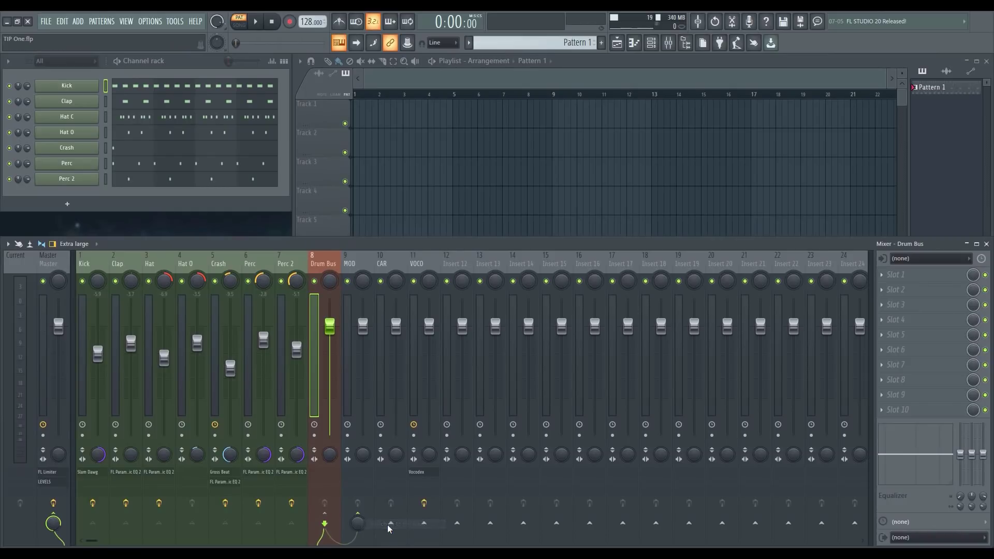
pyautogui.click(355, 265)
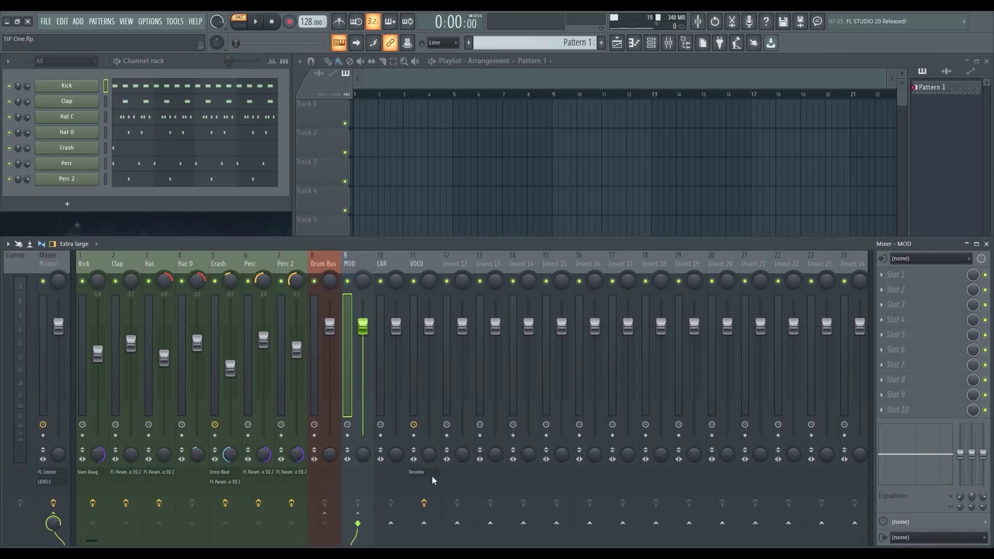
pyautogui.rightClick(424, 523)
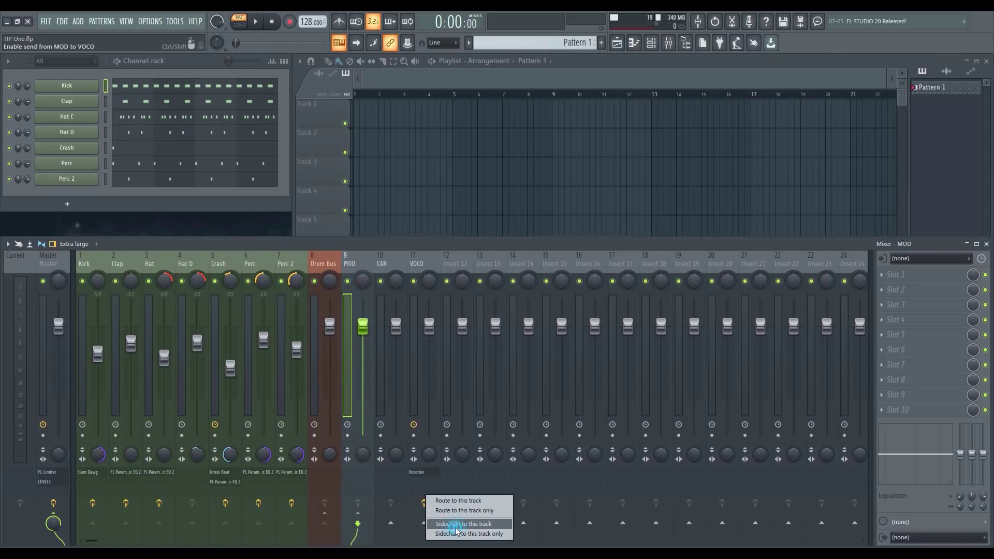
pyautogui.click(456, 523)
pyautogui.click(387, 261)
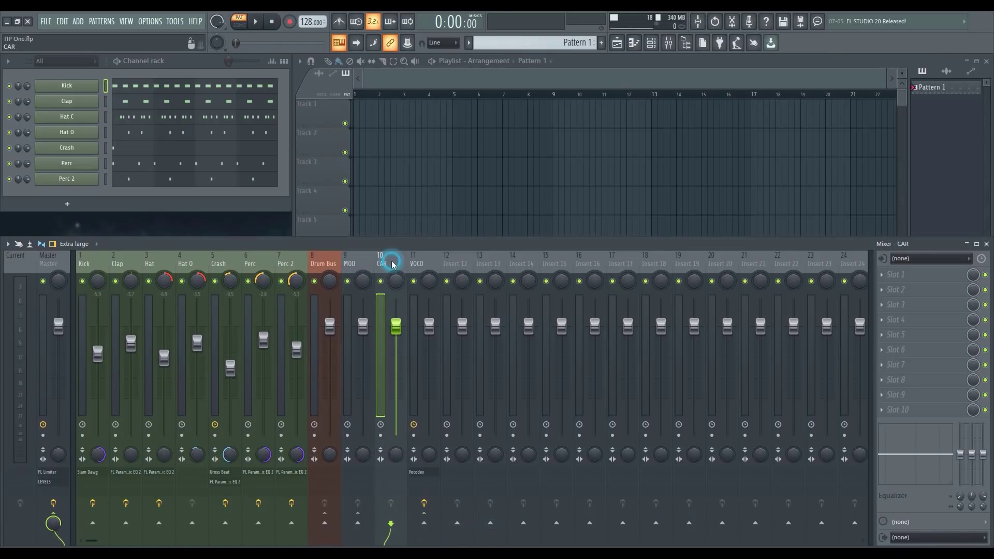
pyautogui.rightClick(424, 524)
pyautogui.click(459, 525)
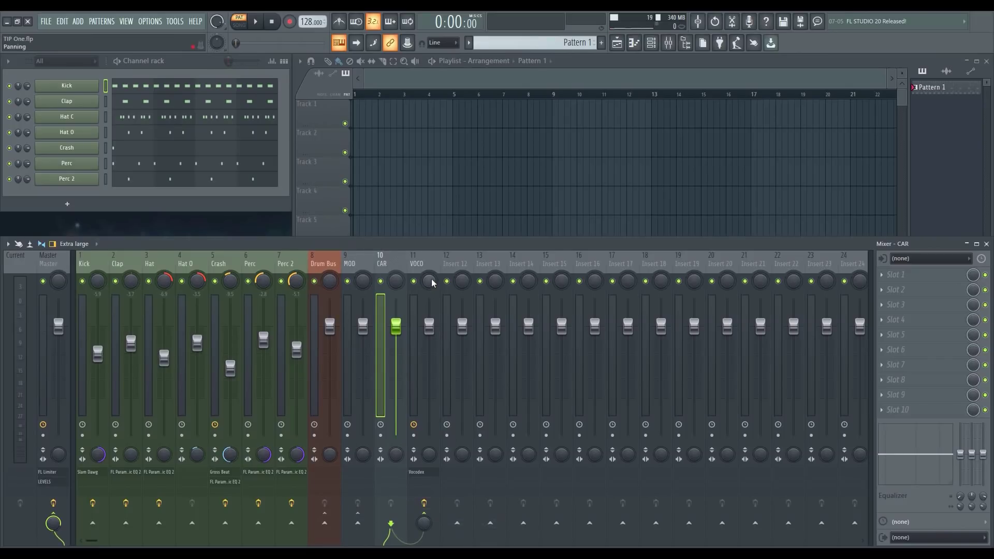
# Turn off MOD's direct send to the Master track
pyautogui.click(363, 262)
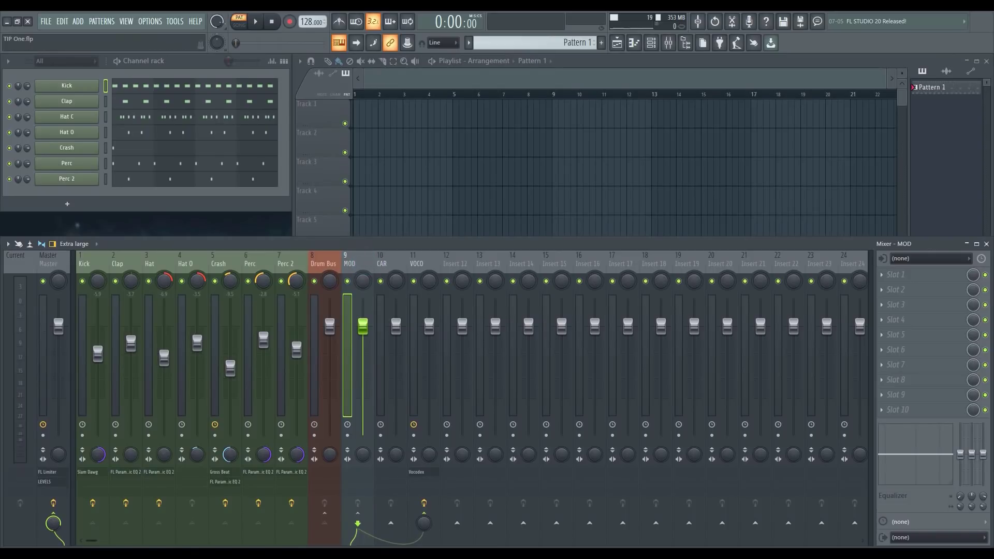
pyautogui.click(54, 522)
pyautogui.click(391, 265)
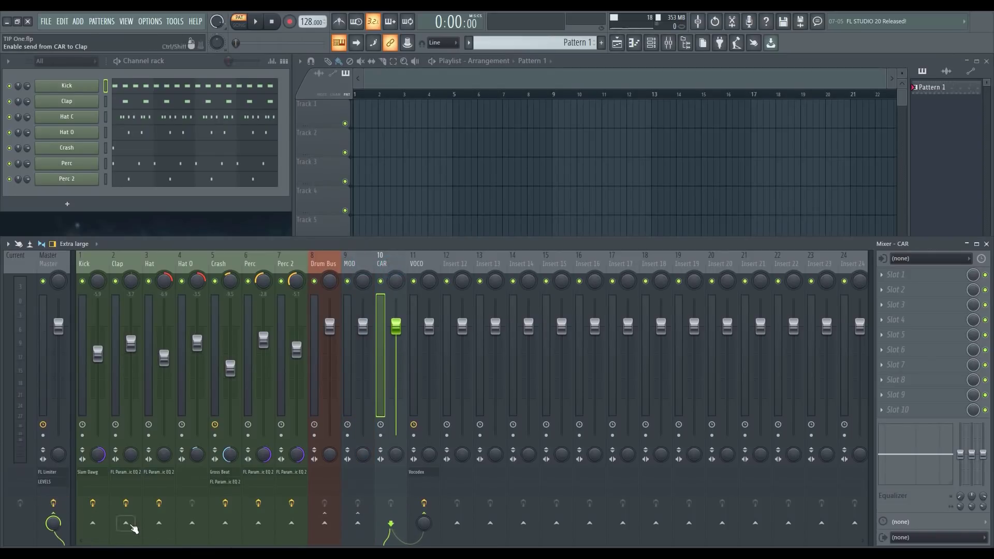
pyautogui.click(52, 514)
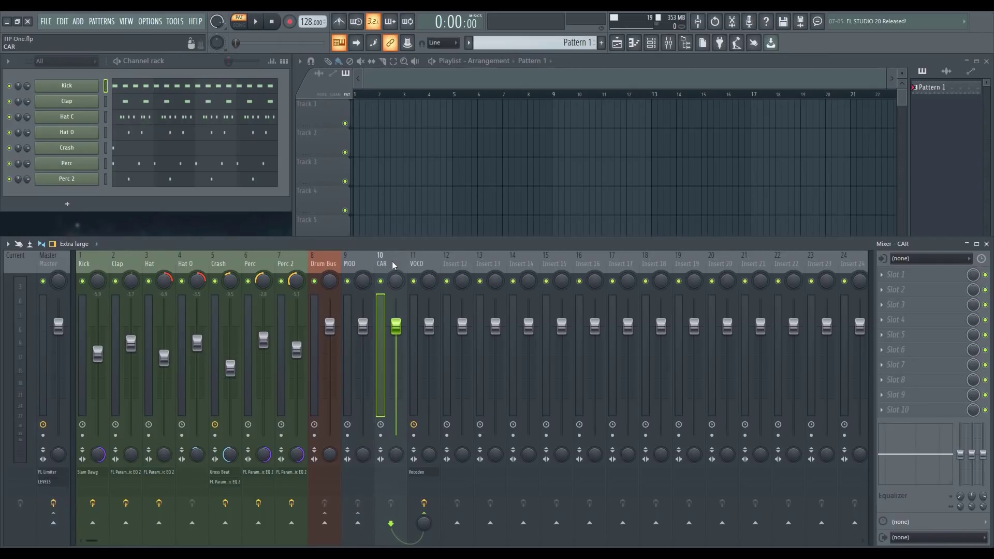
# Put a Fruity Send in Drum Bus's fifth slot, sending to MOD
pyautogui.click(331, 265)
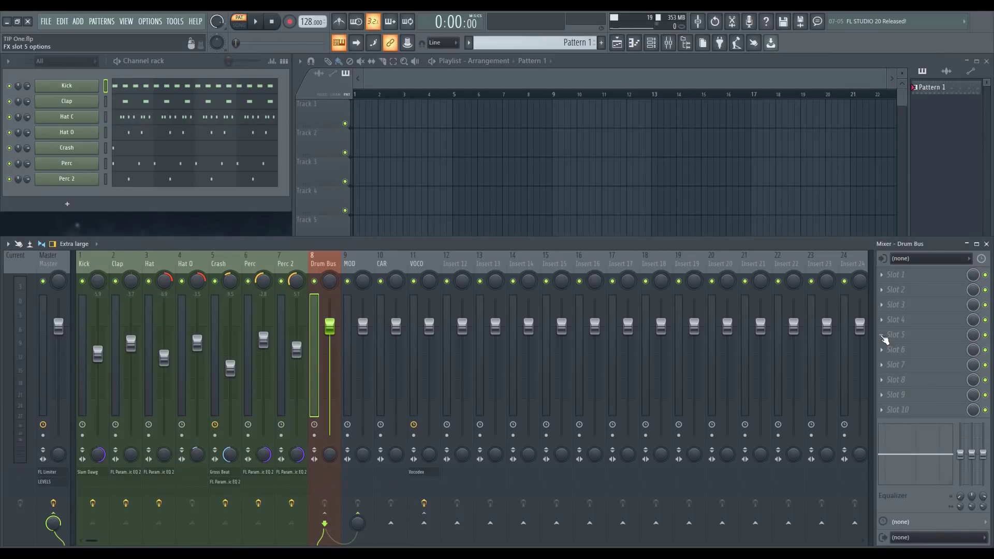
pyautogui.click(884, 339)
pyautogui.moveTo(889, 326)
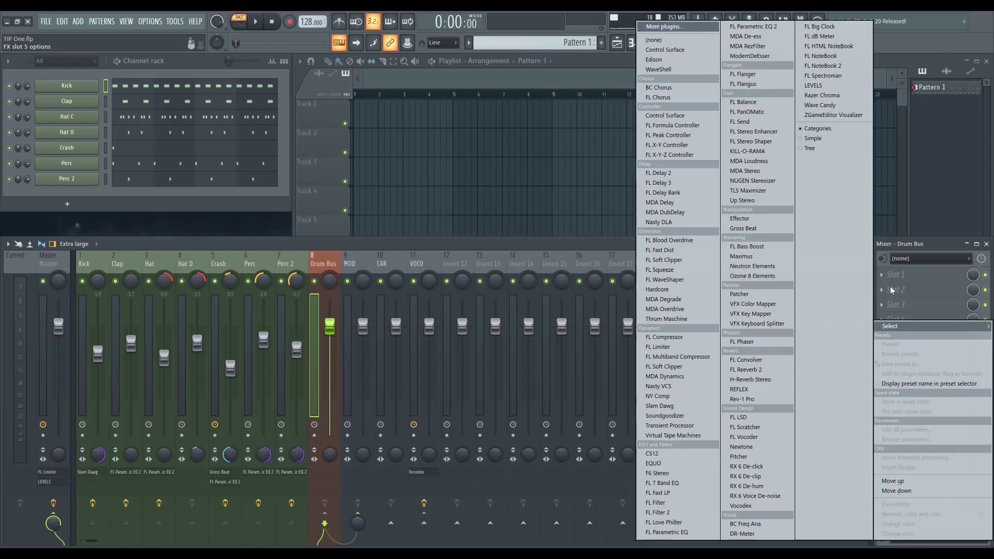
pyautogui.click(758, 129)
pyautogui.moveTo(143, 210); pyautogui.dragTo(142, 223)
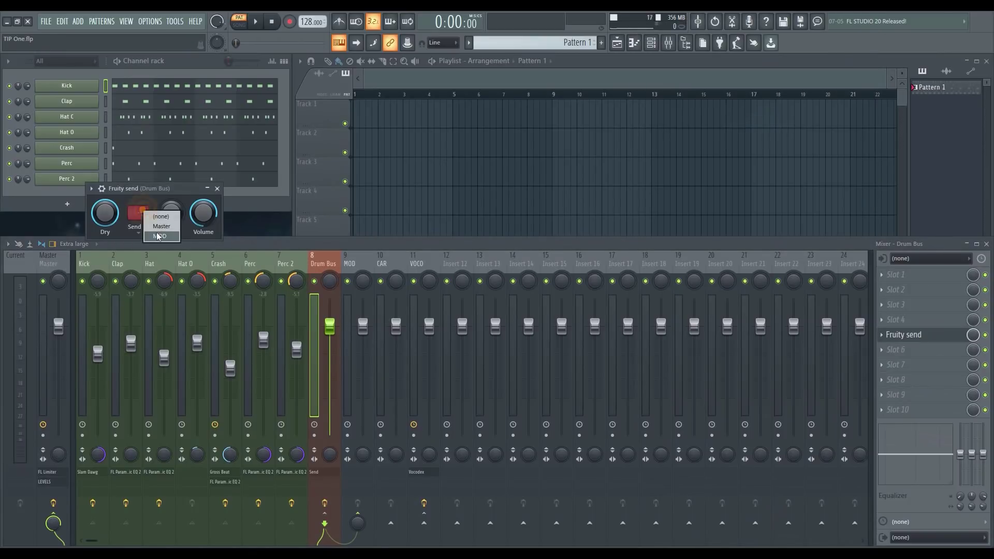
pyautogui.click(217, 188)
# Put a Fruity Send in MOD's fifth slot, sending to VOCO
pyautogui.click(354, 264)
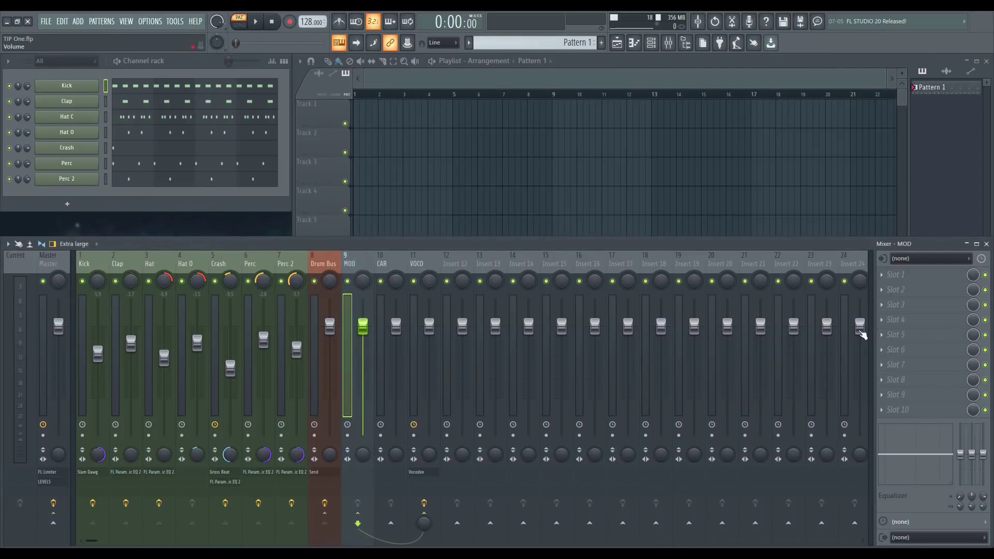
pyautogui.click(883, 335)
pyautogui.moveTo(889, 326)
pyautogui.click(740, 121)
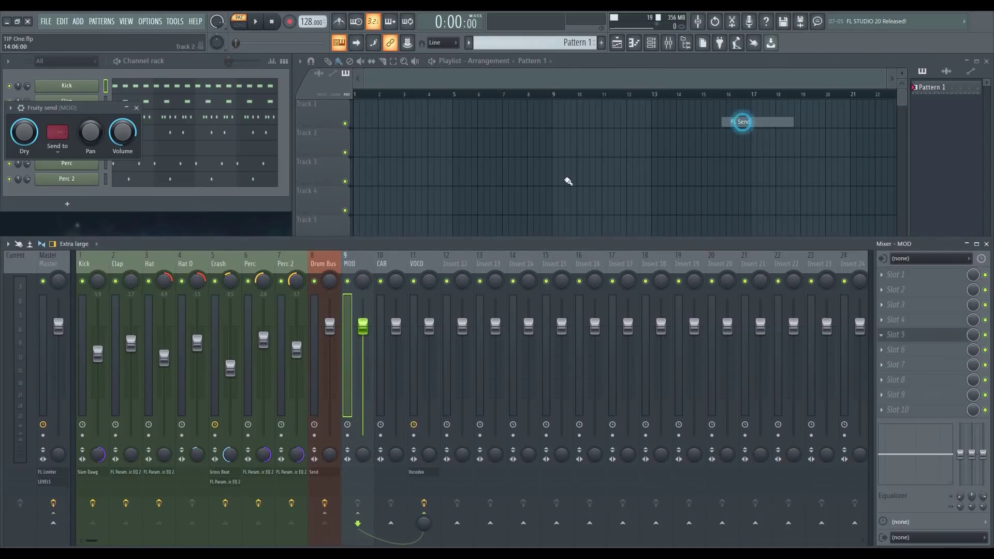
pyautogui.click(62, 133)
pyautogui.click(72, 149)
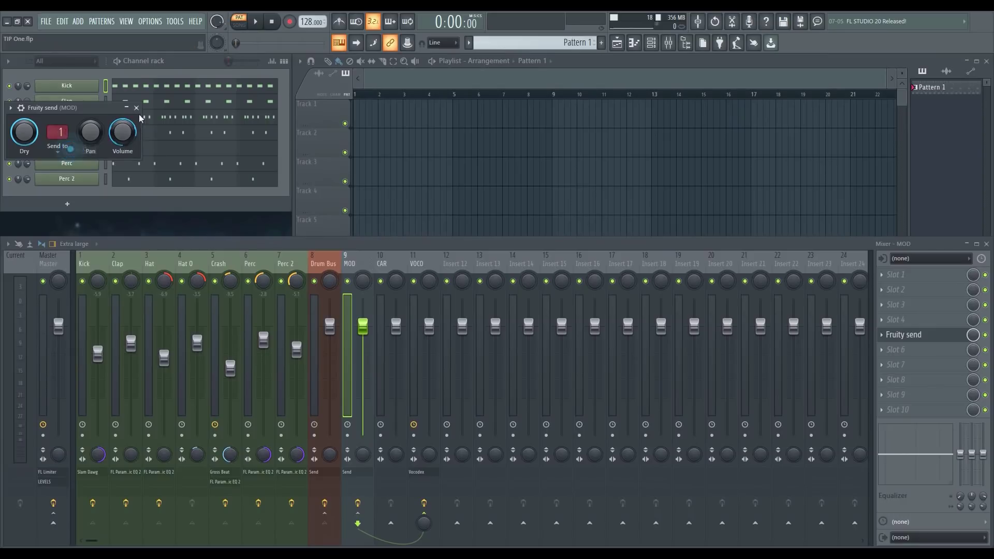
pyautogui.click(136, 108)
# Put a Fruity Send in CAR's fifth slot with its send set to 1
pyautogui.click(382, 262)
pyautogui.click(882, 335)
pyautogui.moveTo(888, 326)
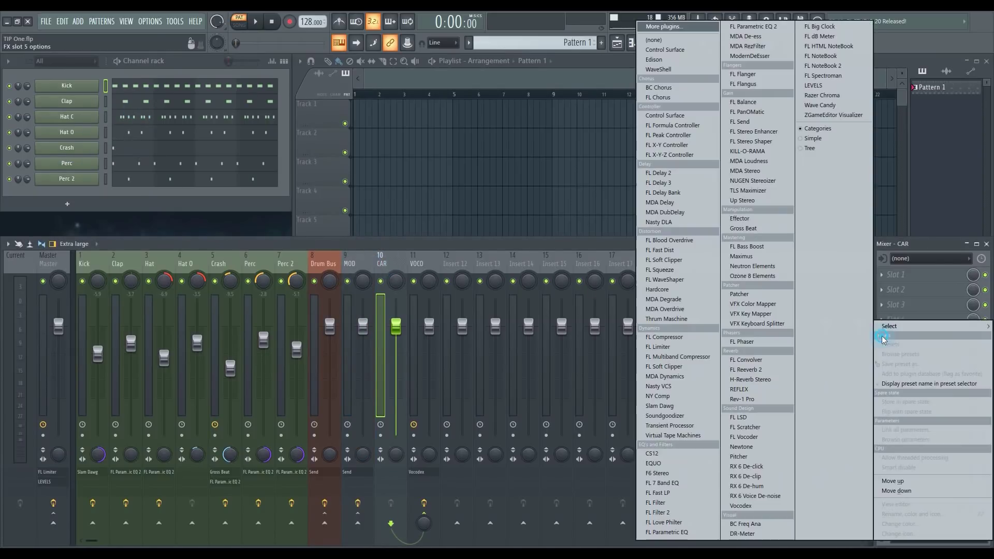
pyautogui.click(765, 120)
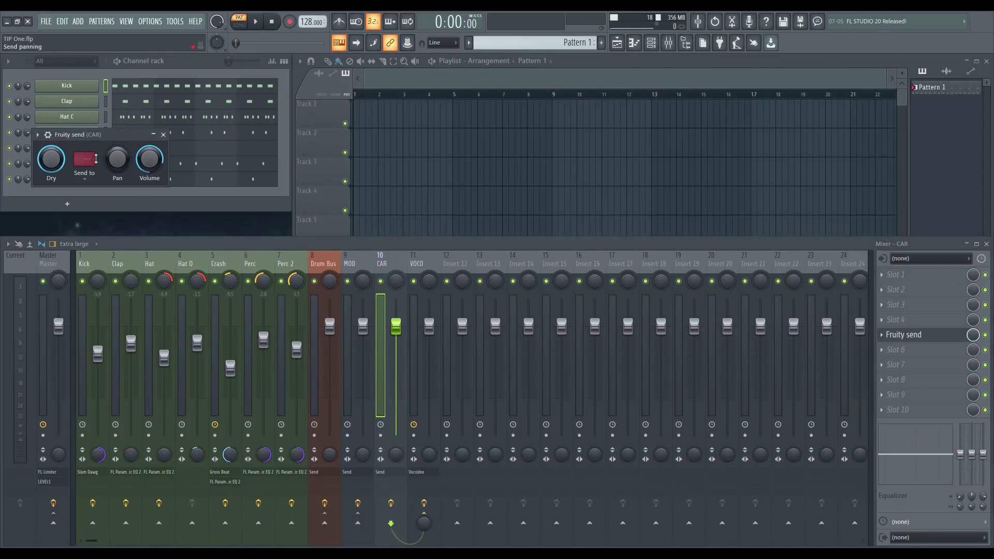
pyautogui.click(84, 159)
pyautogui.click(94, 173)
pyautogui.click(163, 135)
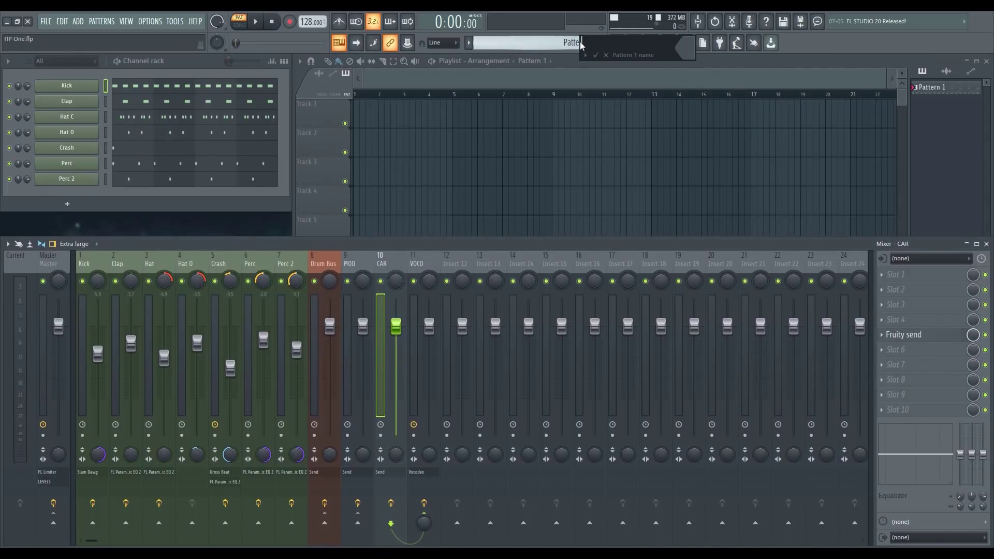
# Rename the current pattern to Drums and place it at the start of Track 1
pyautogui.doubleClick(580, 43)
pyautogui.write('Drums')
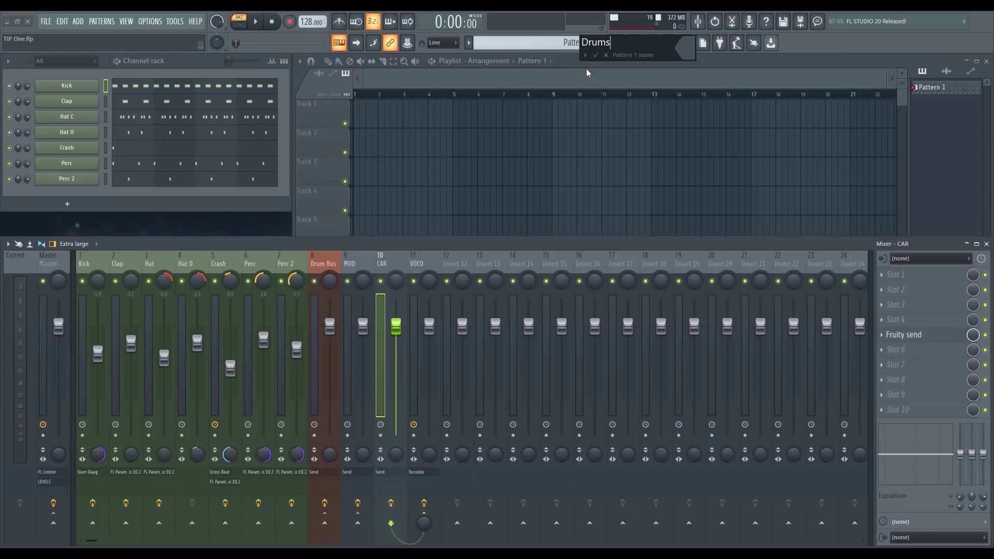
pyautogui.click(689, 48)
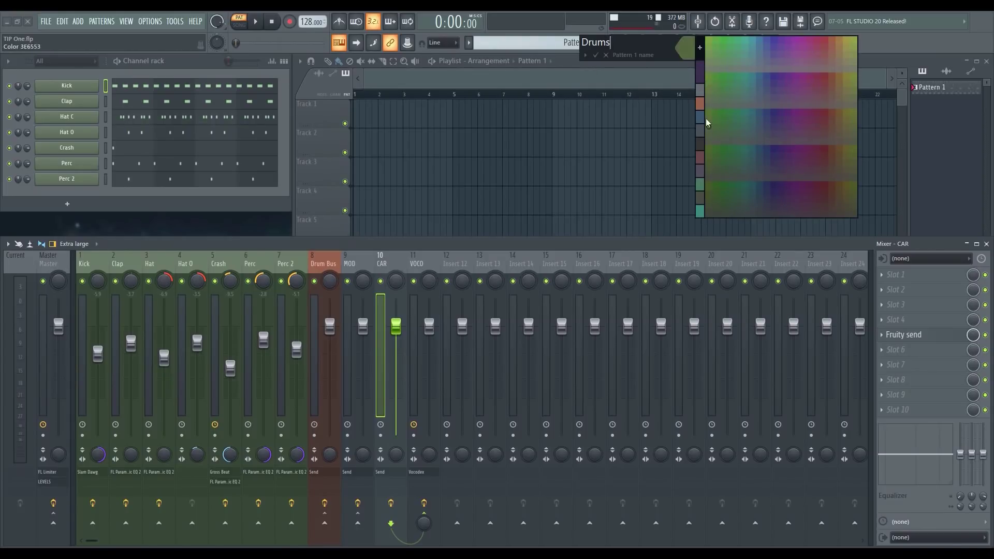
pyautogui.press('Return')
pyautogui.click(355, 122)
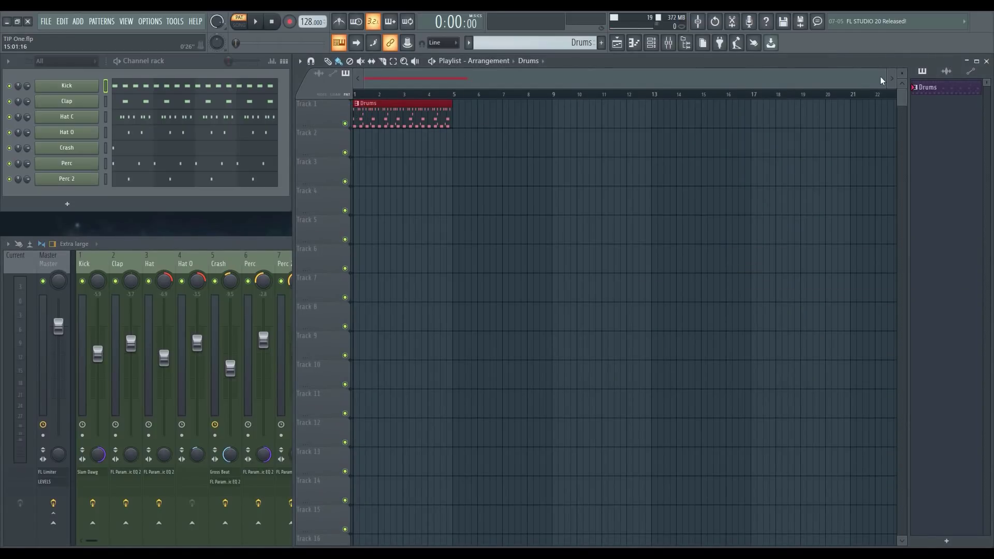
pyautogui.moveTo(883, 76); pyautogui.dragTo(474, 77)
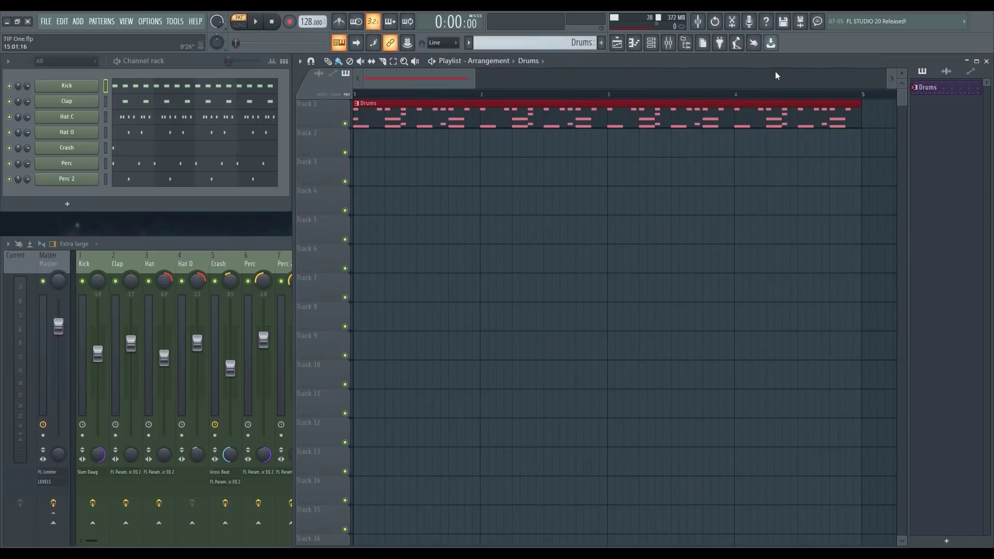
pyautogui.moveTo(904, 83); pyautogui.dragTo(901, 71)
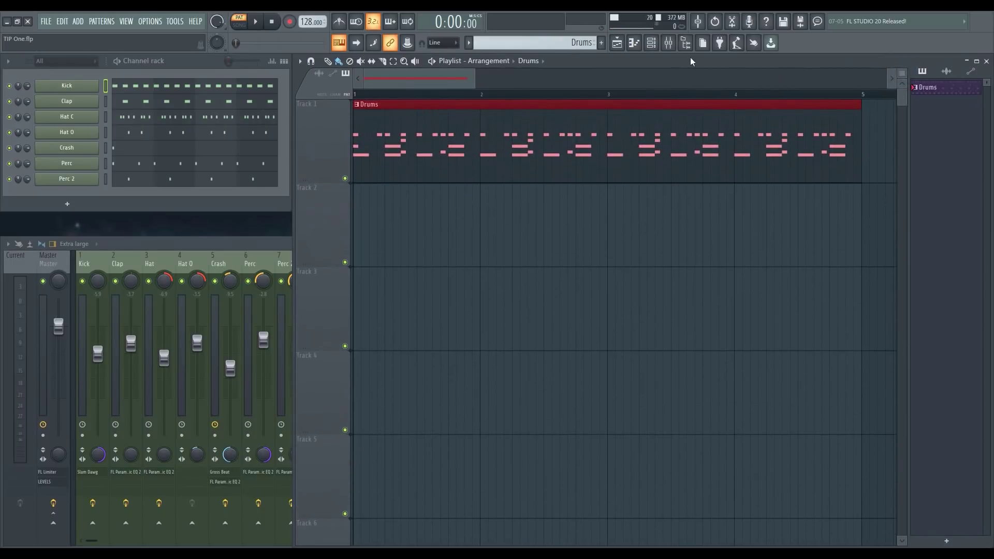
# Create a Bass pattern and stretch its clip on Track 2 from bar 1 to bar 5
pyautogui.press('F4')
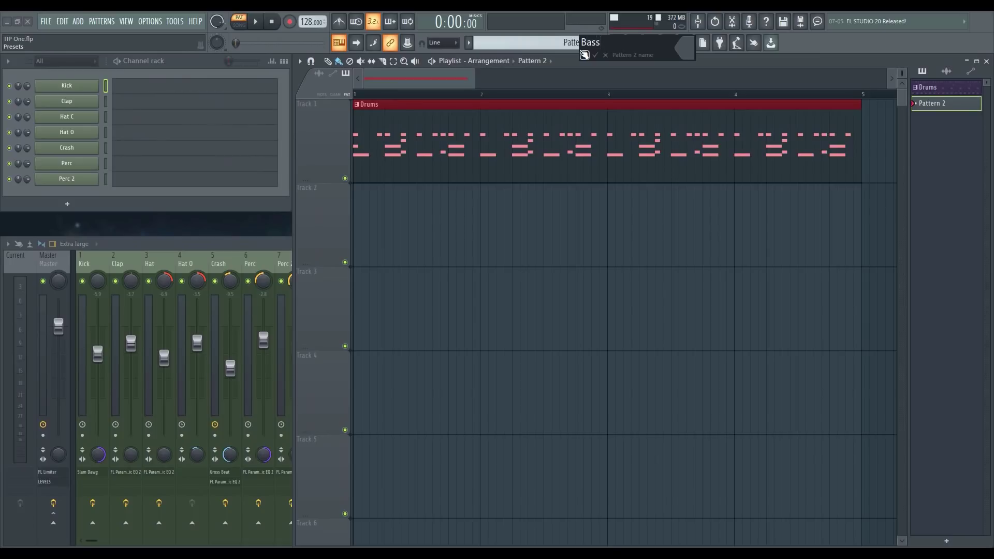
pyautogui.click(683, 47)
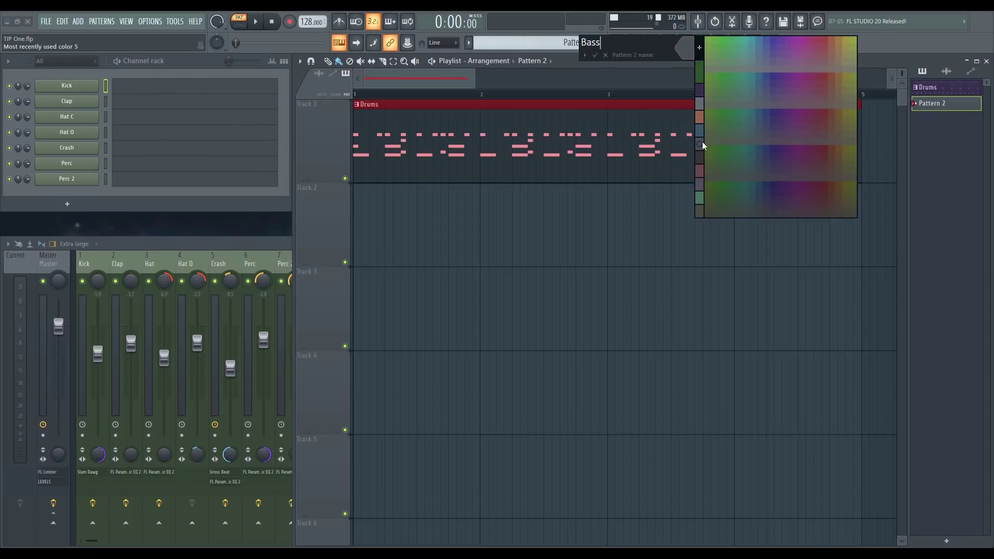
pyautogui.click(698, 133)
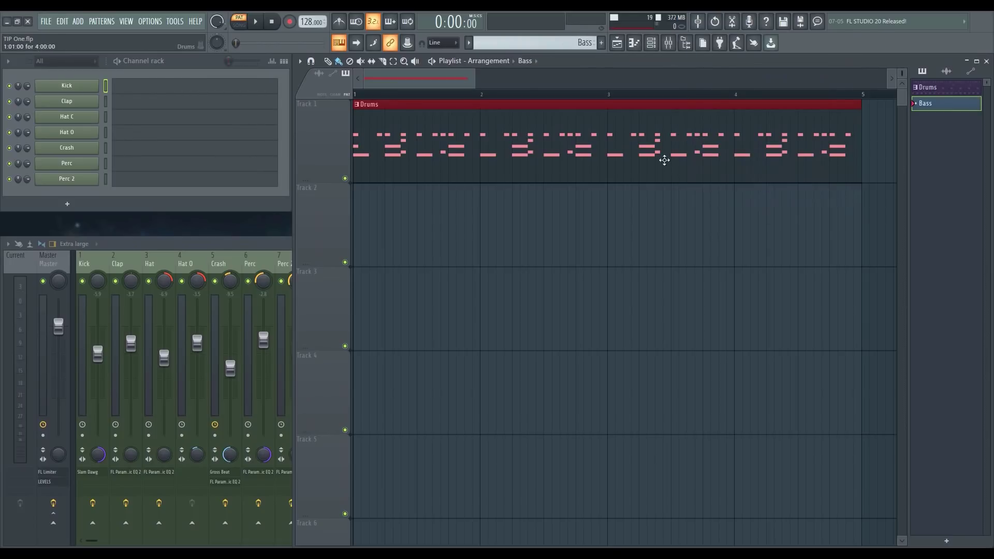
pyautogui.click(355, 226)
pyautogui.click(482, 230)
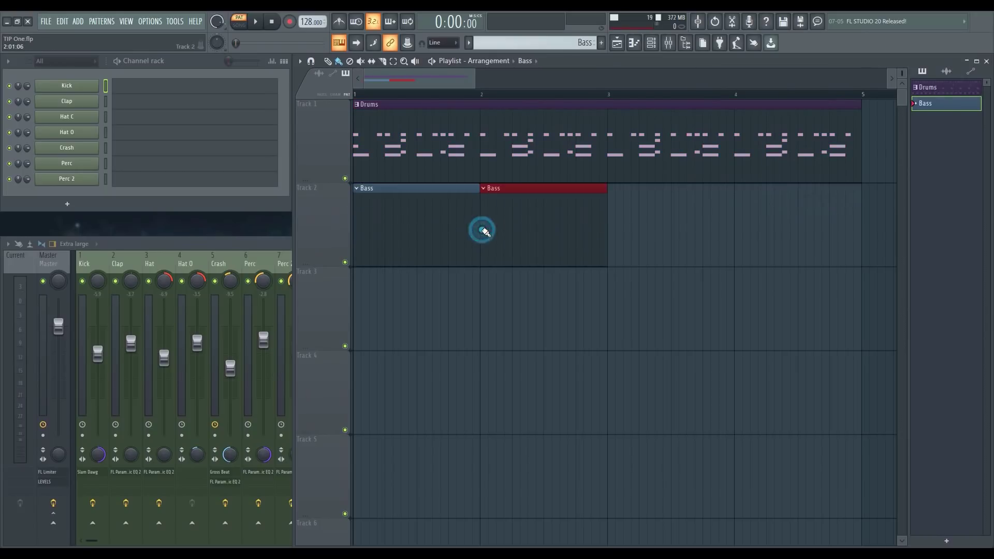
pyautogui.rightClick(492, 228)
pyautogui.moveTo(472, 229); pyautogui.dragTo(860, 235)
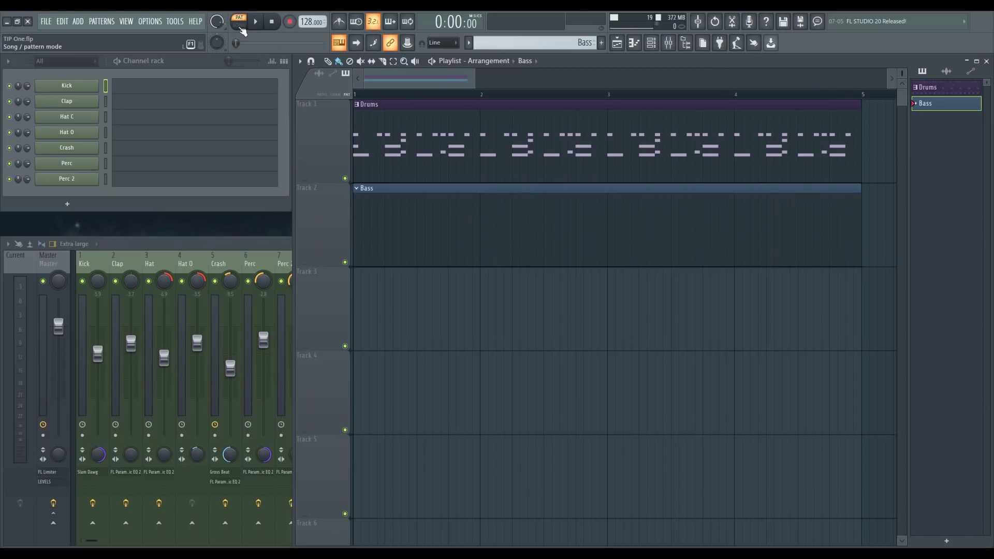
# Switch to song mode, add a 3x Osc channel with the Guess 1 preset, and open its piano roll
pyautogui.click(240, 28)
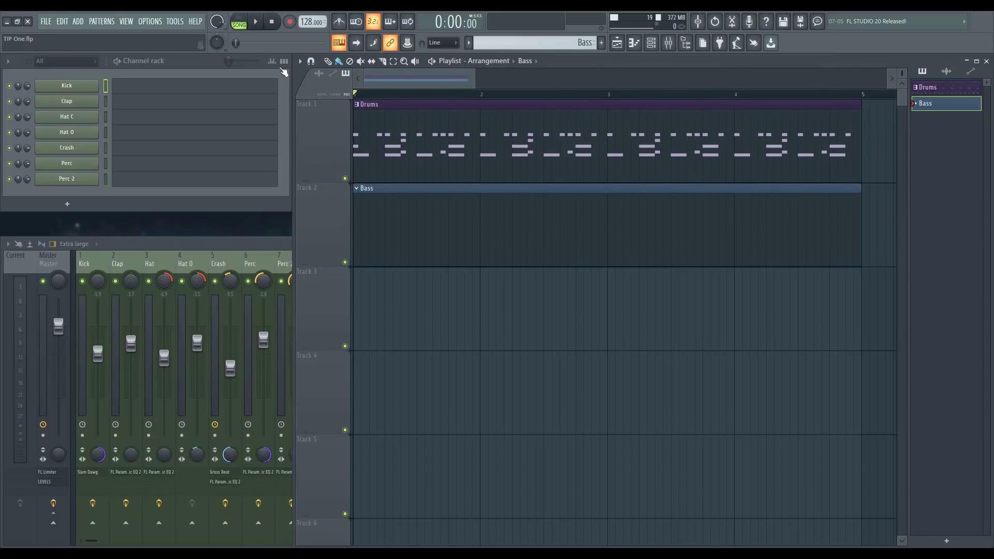
pyautogui.click(79, 23)
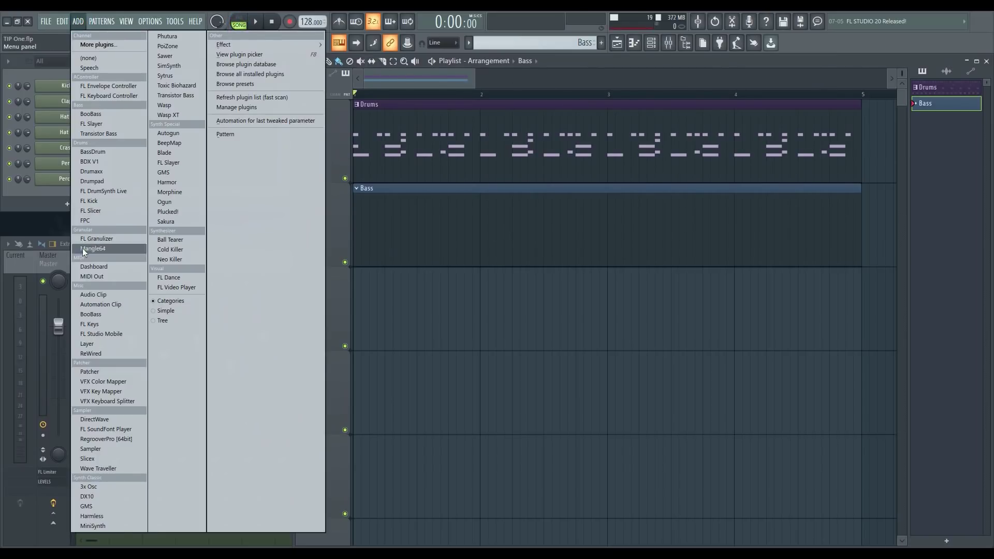
pyautogui.click(95, 485)
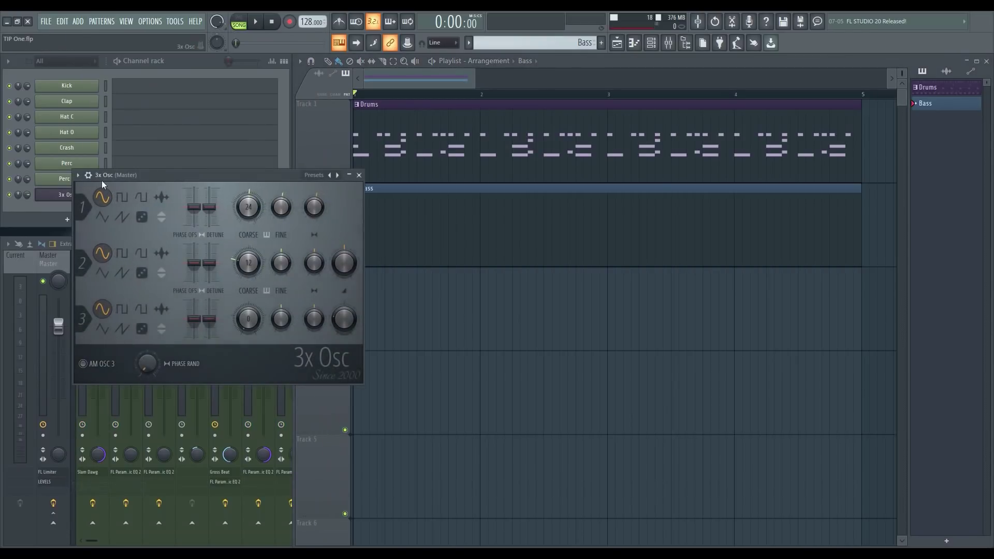
pyautogui.click(78, 175)
pyautogui.moveTo(155, 206)
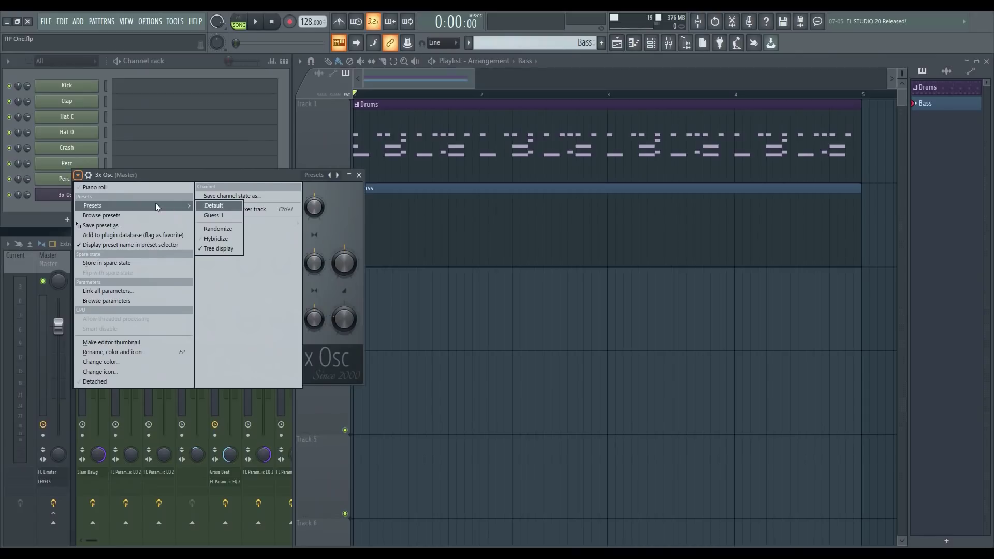
pyautogui.click(213, 215)
pyautogui.click(358, 175)
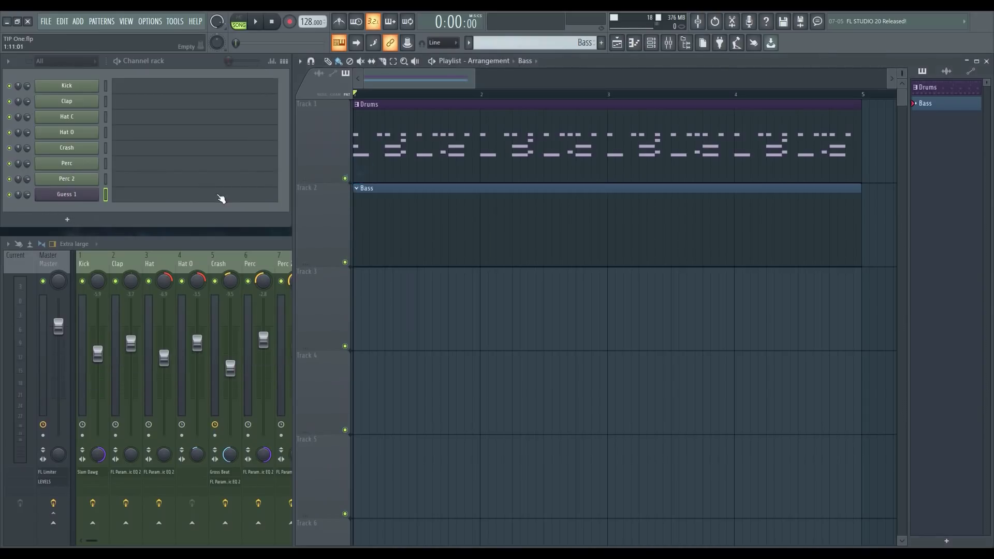
pyautogui.click(221, 195)
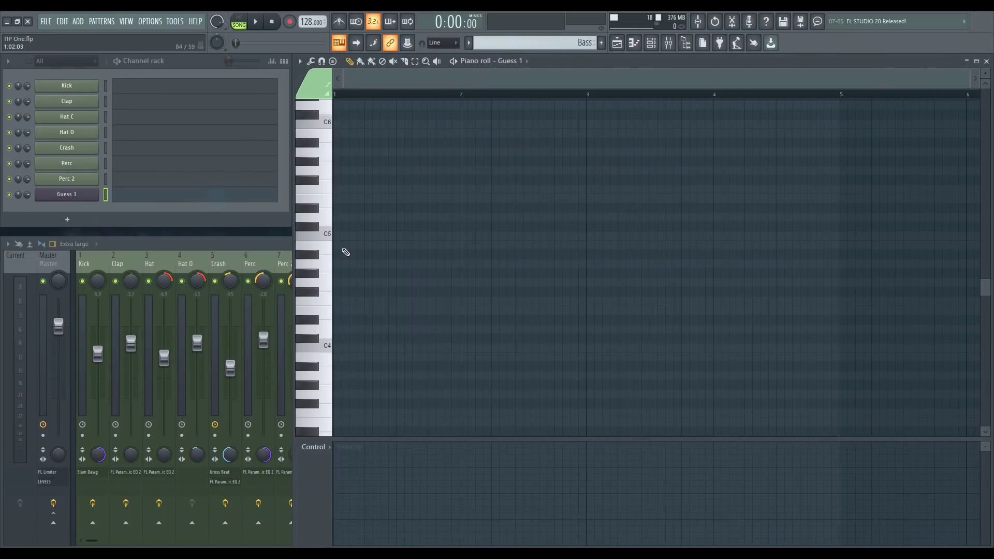
# Write the bass line E4, B3, A3, a half-bar C4 and D4 across bars 1–4
pyautogui.click(344, 311)
pyautogui.moveTo(395, 311); pyautogui.dragTo(455, 311)
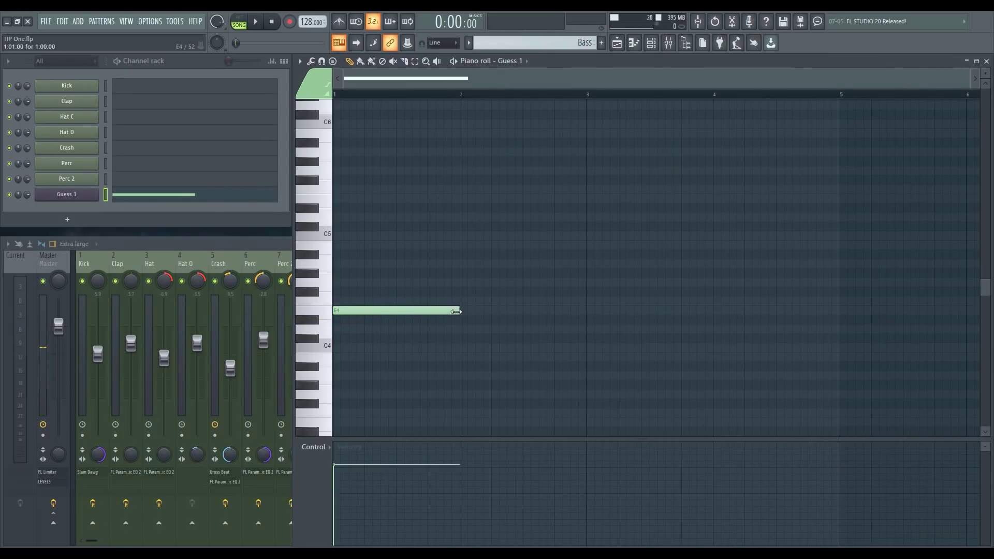
pyautogui.click(462, 356)
pyautogui.click(590, 376)
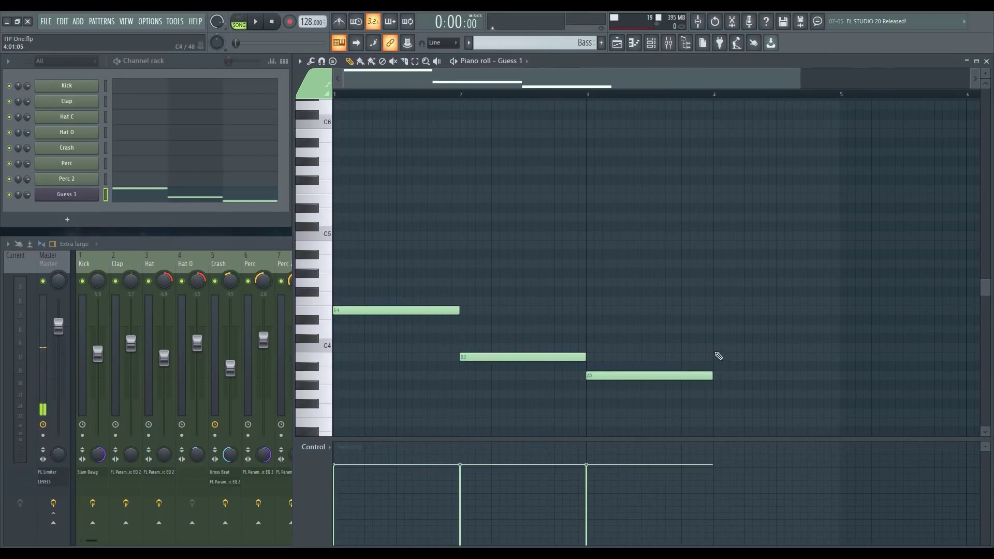
pyautogui.click(718, 348)
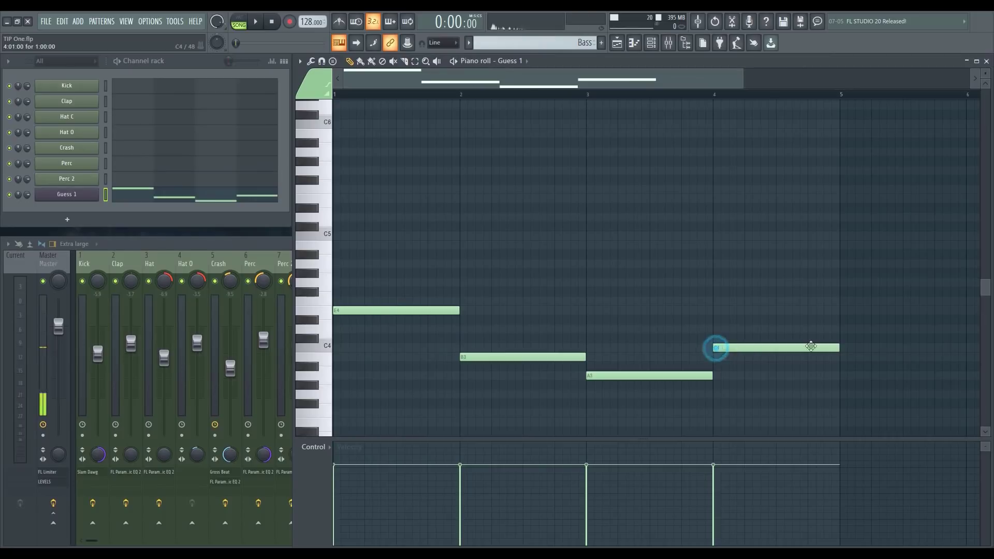
pyautogui.moveTo(836, 348); pyautogui.dragTo(769, 347)
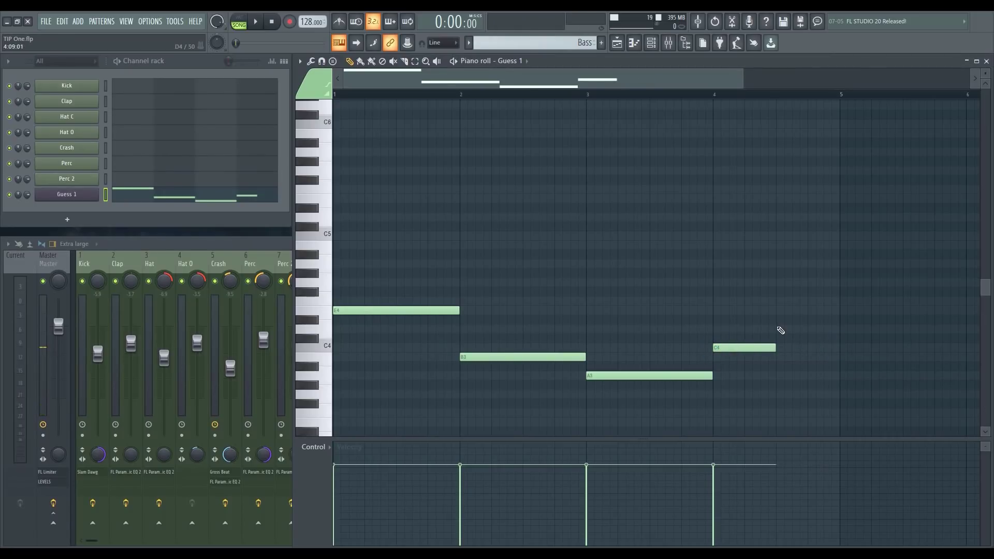
pyautogui.click(779, 332)
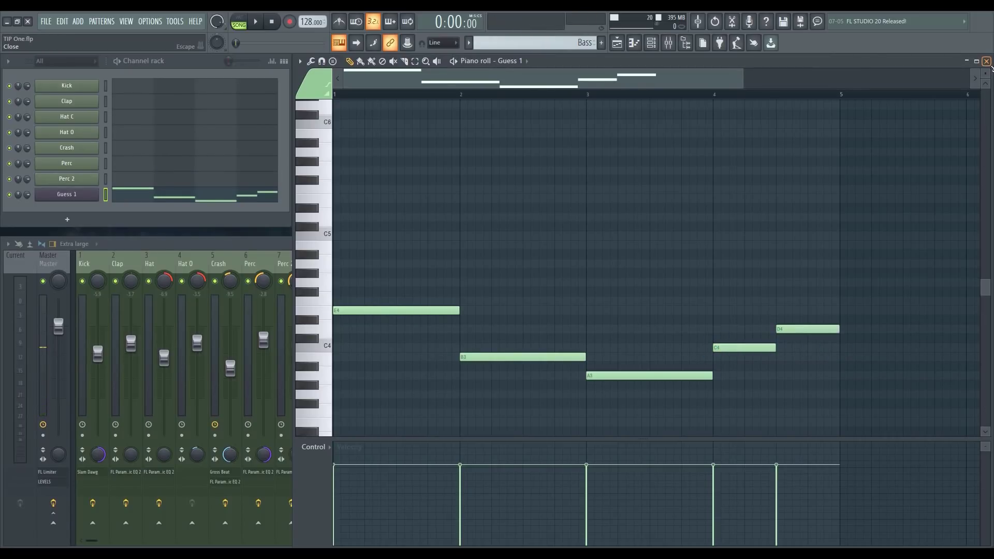
pyautogui.click(986, 61)
pyautogui.click(288, 248)
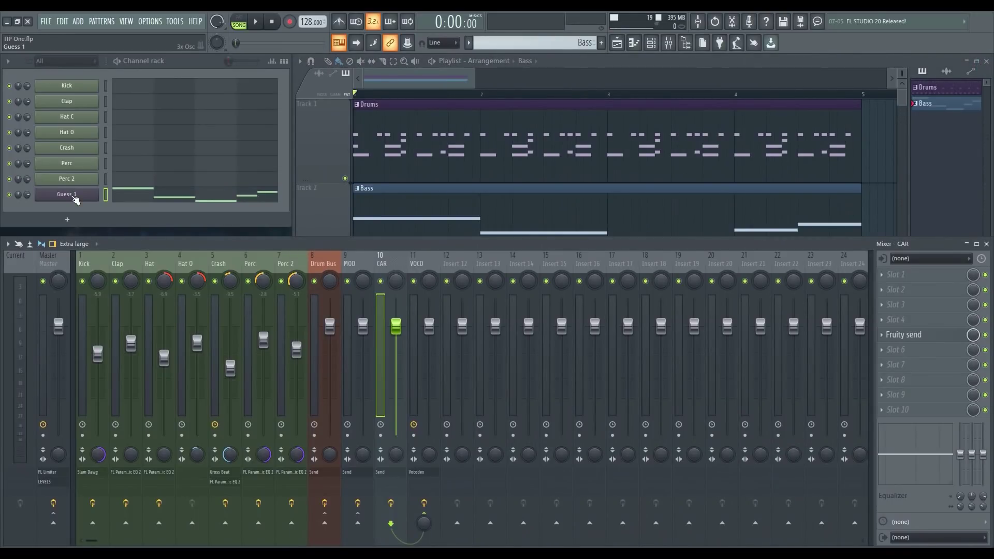
# Rename the Guess 1 channel to Carrier and route it to mixer insert 10
pyautogui.keyDown('shift'); pyautogui.click(75, 199); pyautogui.keyUp('shift')
pyautogui.write('Carrier')
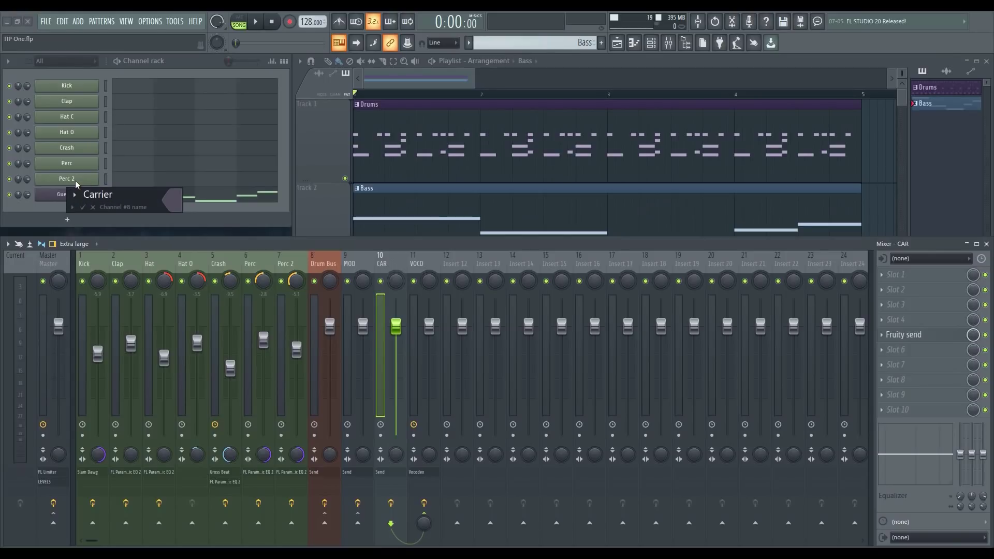
pyautogui.press('Return')
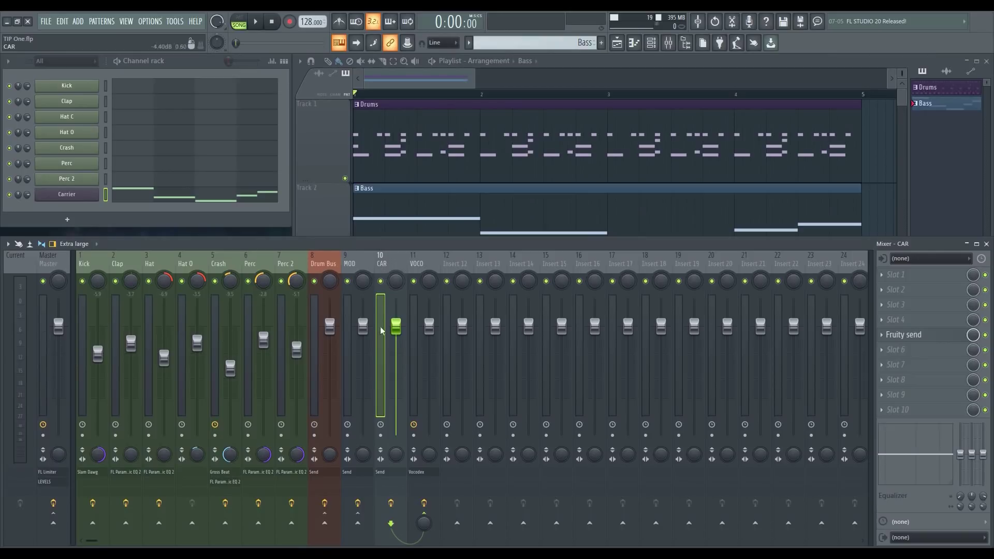
pyautogui.click(93, 196)
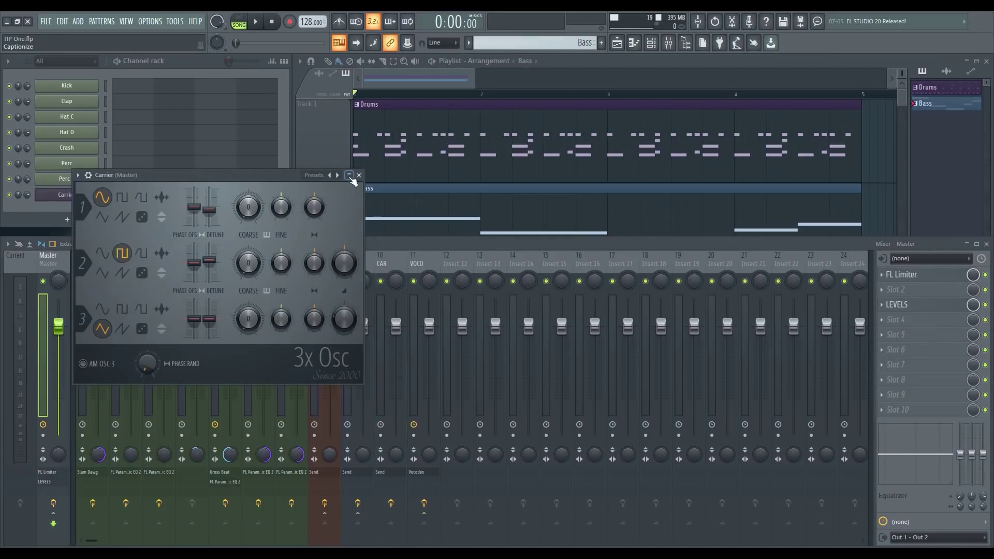
pyautogui.click(88, 179)
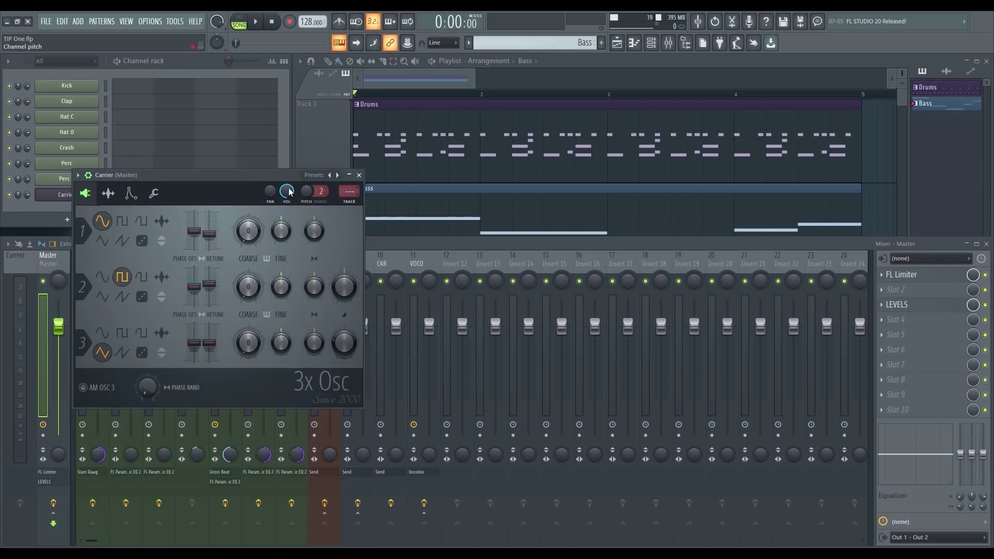
pyautogui.moveTo(264, 175); pyautogui.dragTo(387, 352)
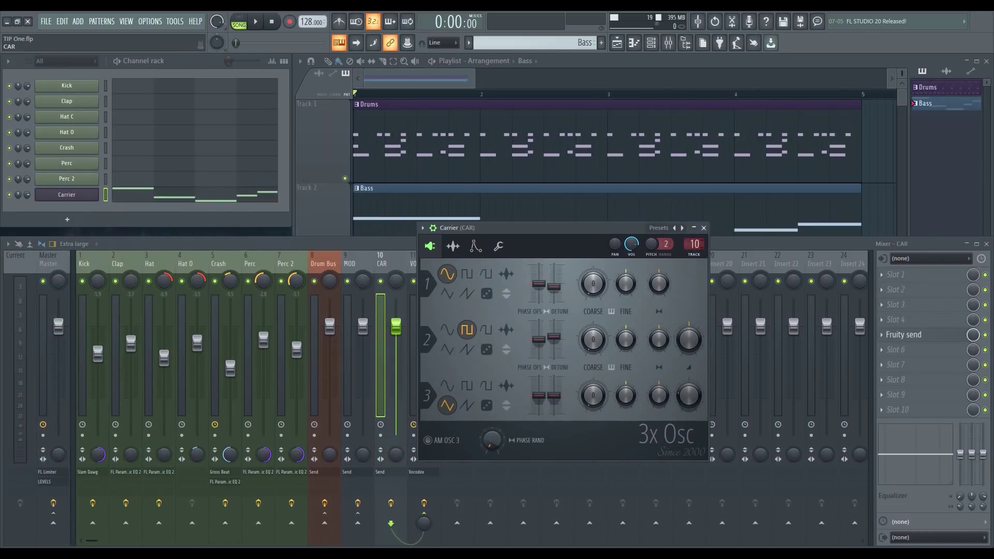
pyautogui.click(704, 229)
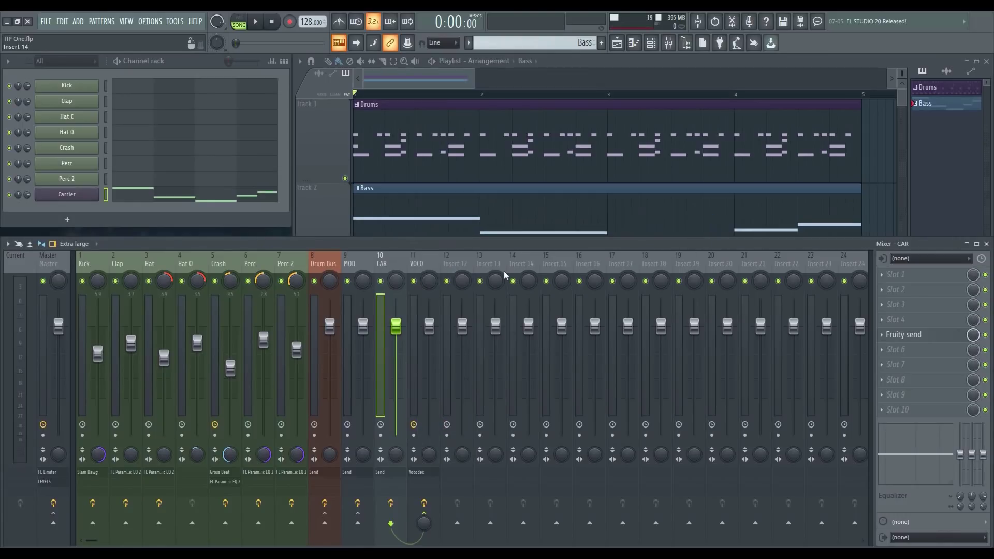
# Select the VOCO insert and check its Vocodex plugin, then close it
pyautogui.click(423, 265)
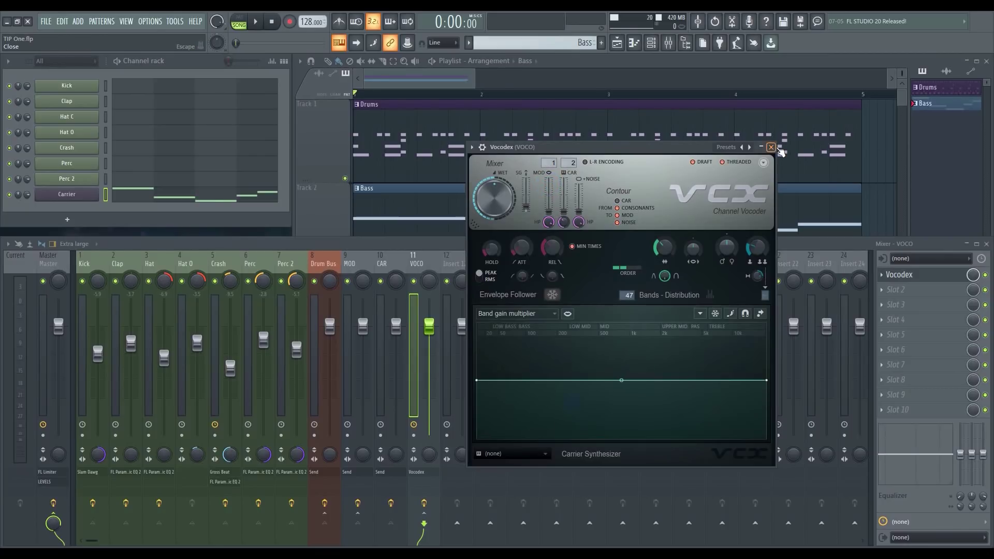
pyautogui.click(771, 147)
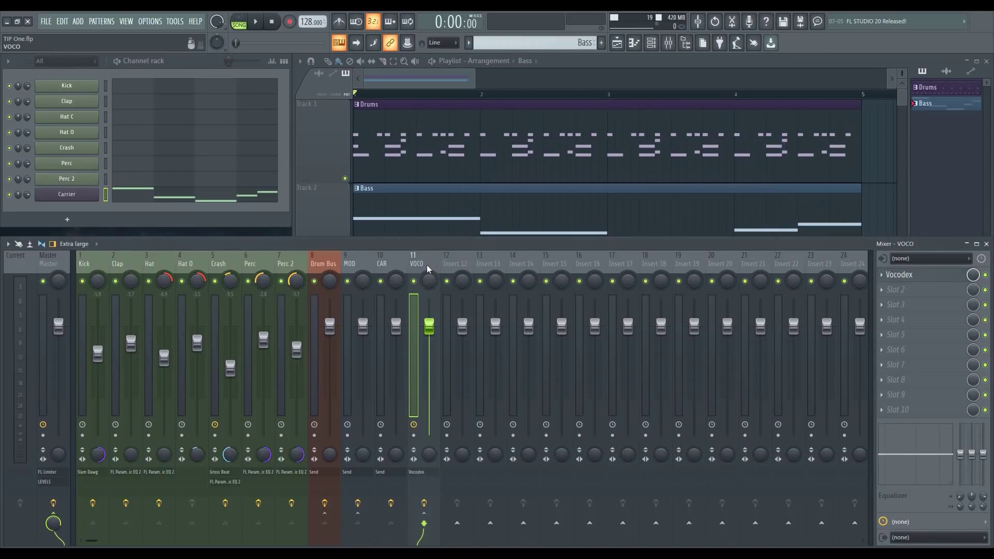
# Play the song, then mute the Drum Bus and play it again without drums
pyautogui.press('space')
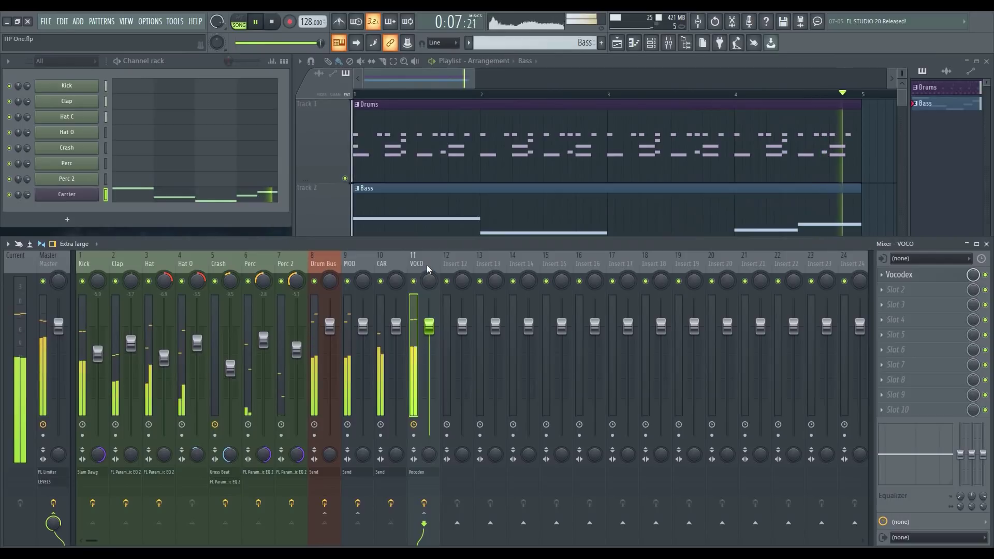
pyautogui.press('space')
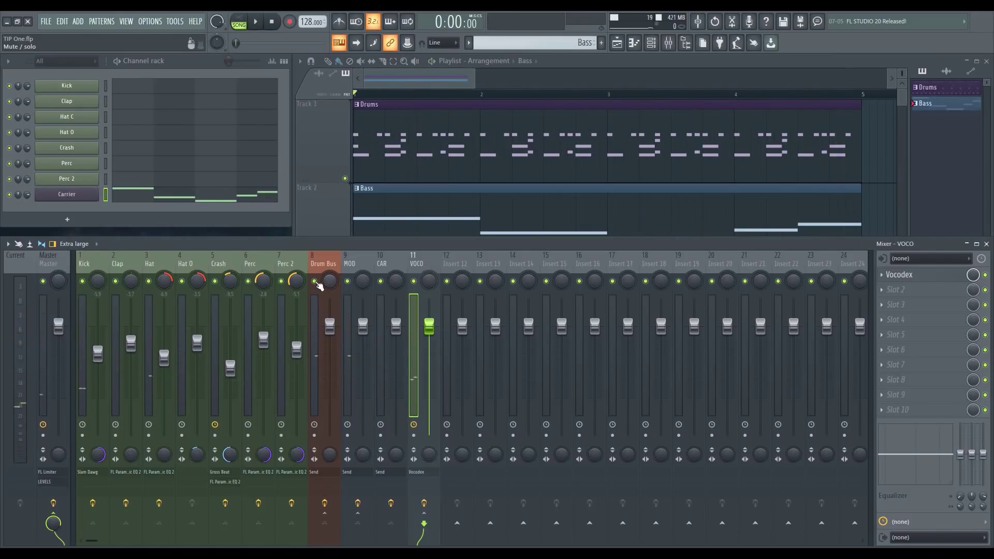
pyautogui.click(315, 282)
pyautogui.press('space')
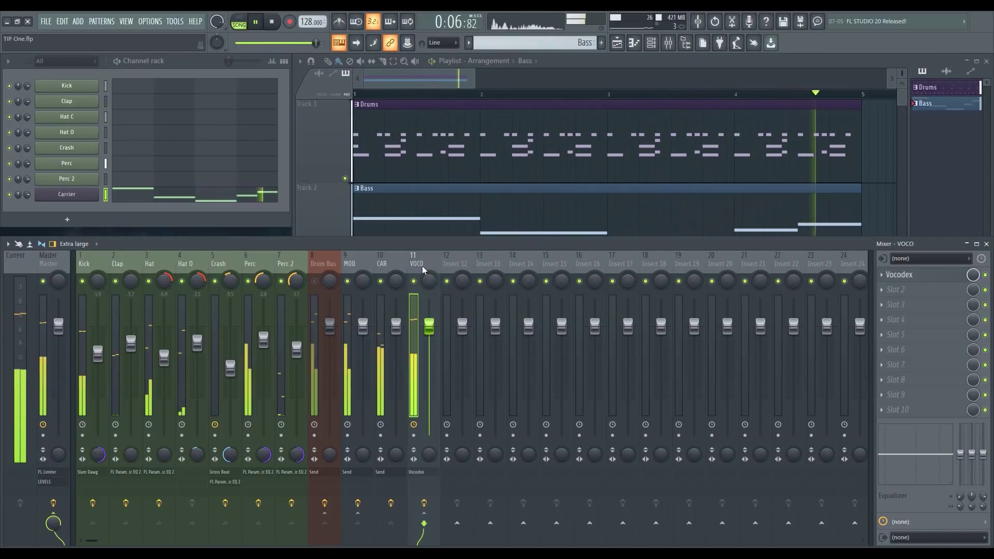
pyautogui.press('space')
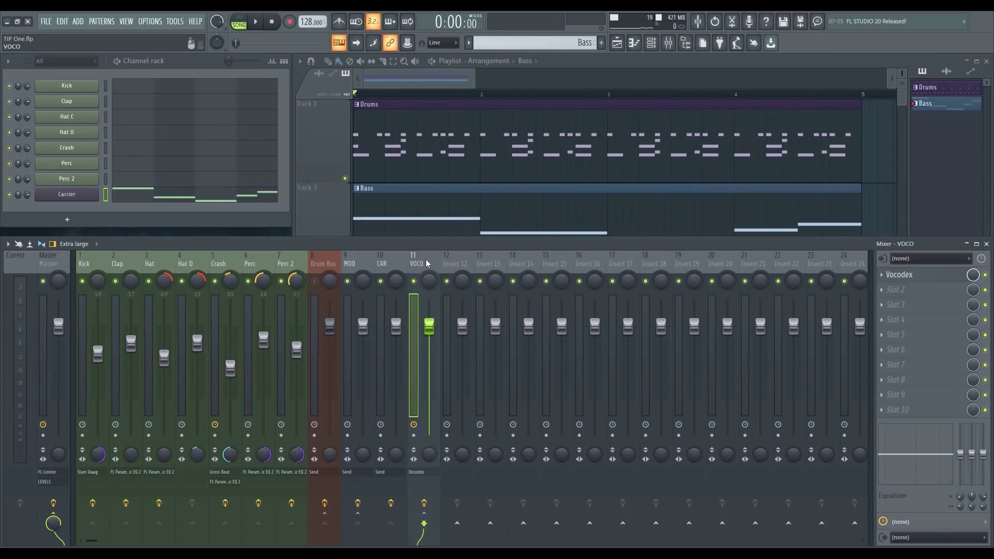
# Bring up the VOCO insert's Vocodex and play the song briefly to hear it
pyautogui.click(914, 276)
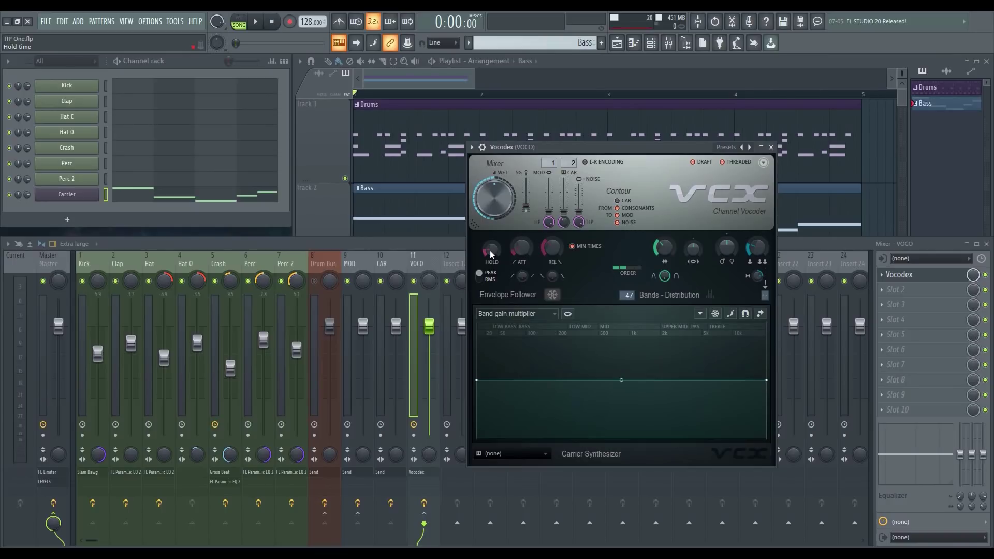
pyautogui.press('space')
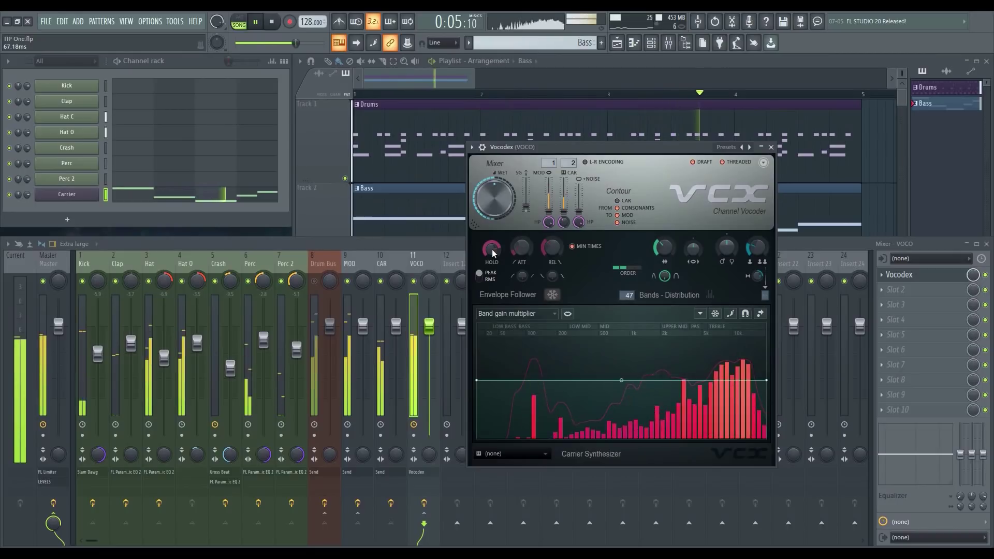
pyautogui.press('space')
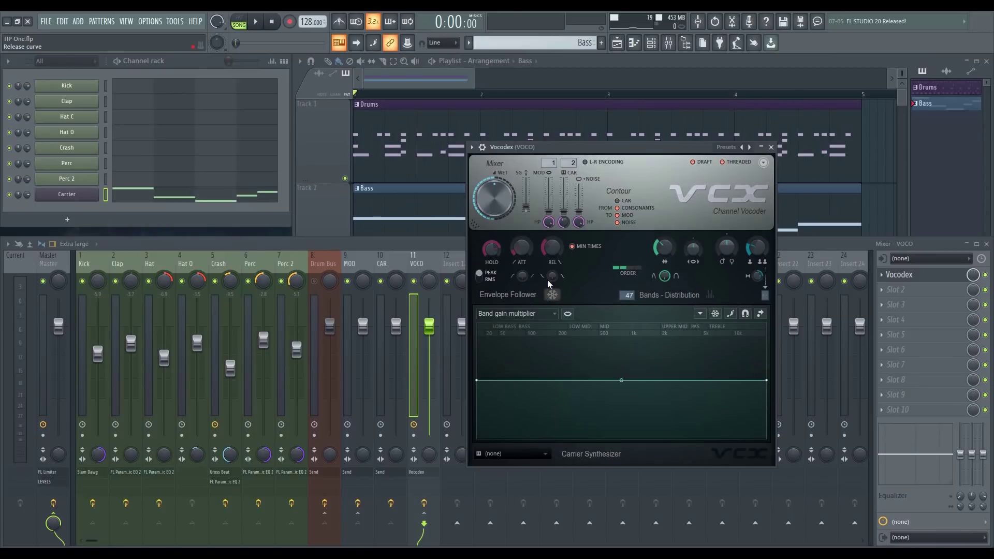
# Set the Vocodex attack to about 265 ms and release to about 443 ms, auditioning between tweaks
pyautogui.moveTo(522, 248); pyautogui.dragTo(528, 248)
pyautogui.moveTo(521, 249); pyautogui.dragTo(521, 257)
pyautogui.press('space')
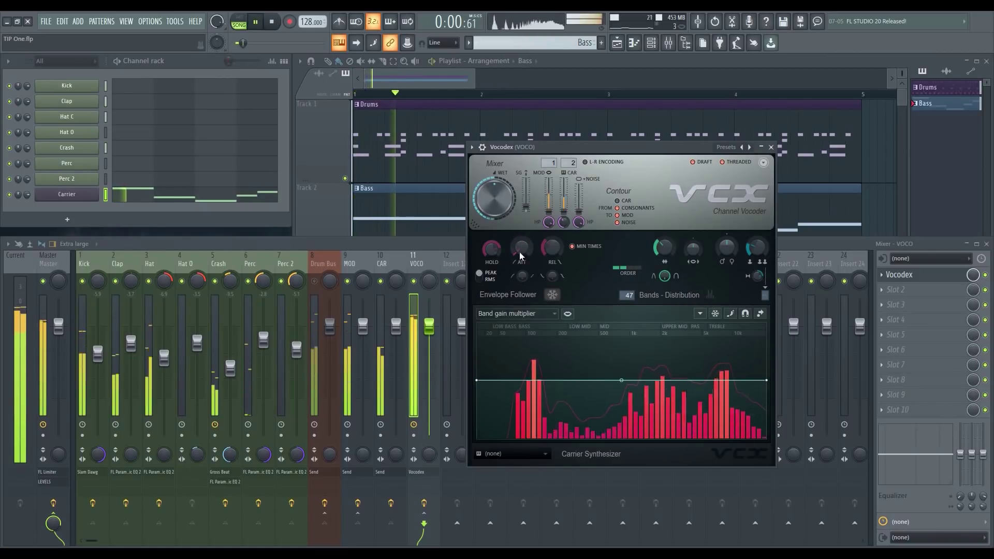
pyautogui.press('space')
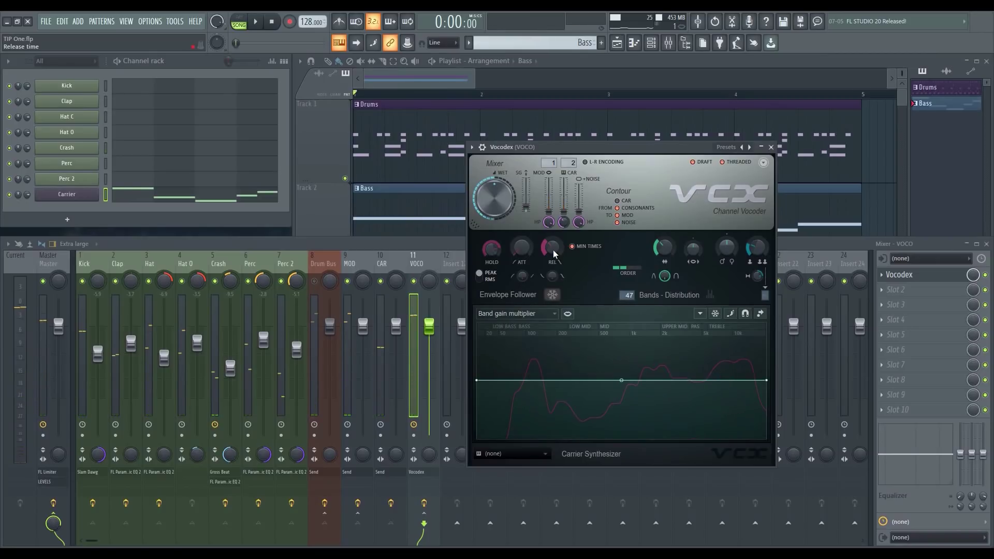
pyautogui.press('space')
pyautogui.moveTo(553, 249)
pyautogui.mouseDown()
pyautogui.moveTo(553, 194)
pyautogui.moveTo(557, 240)
pyautogui.mouseUp()
pyautogui.press('space')
pyautogui.press('space')
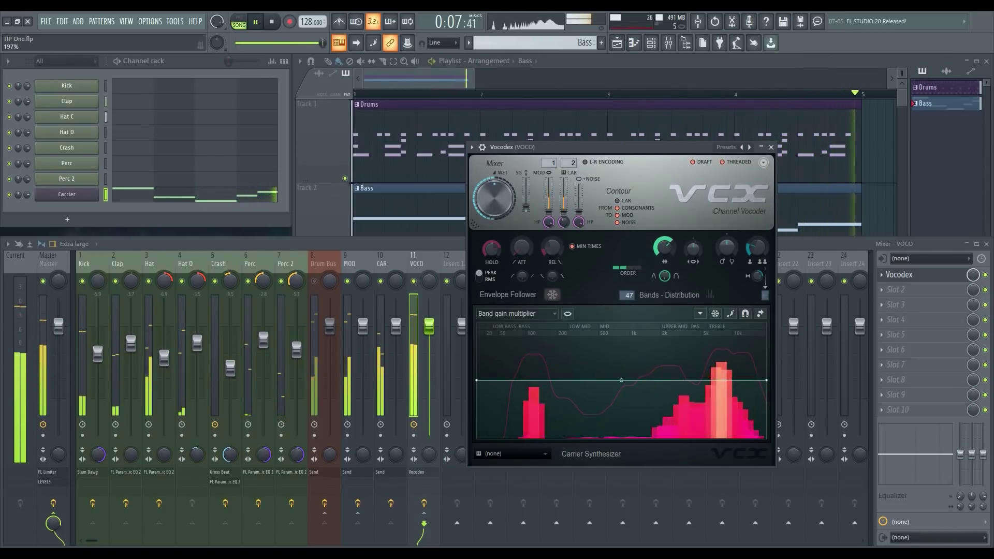
# Raise the Vocodex band width knob to 199% and listen to the wider bands
pyautogui.moveTo(664, 249); pyautogui.dragTo(662, 252)
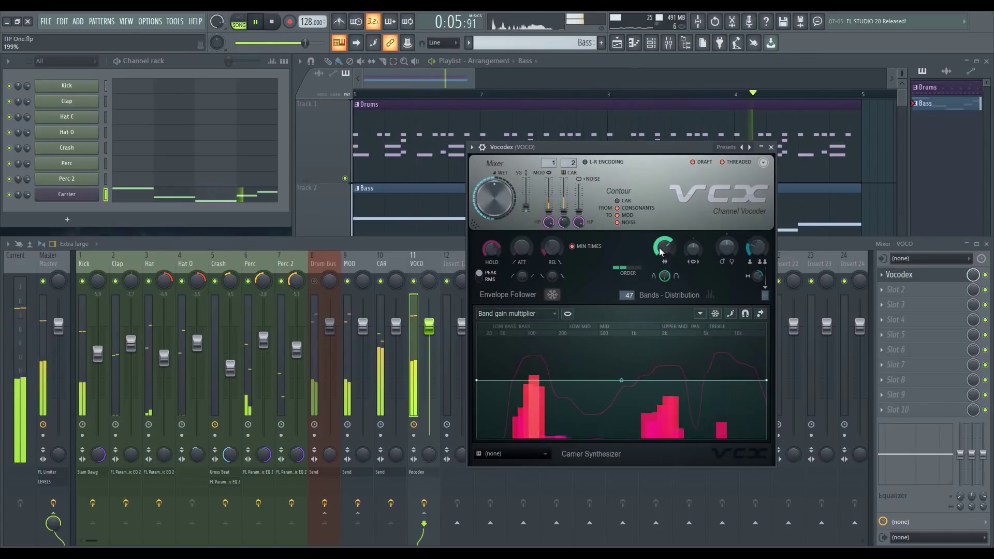
pyautogui.press('space')
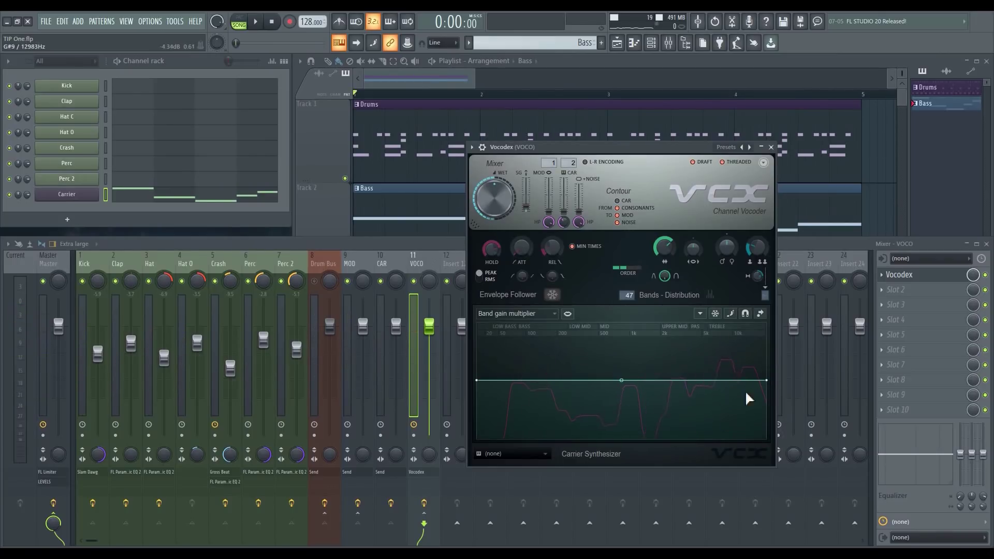
pyautogui.press('space')
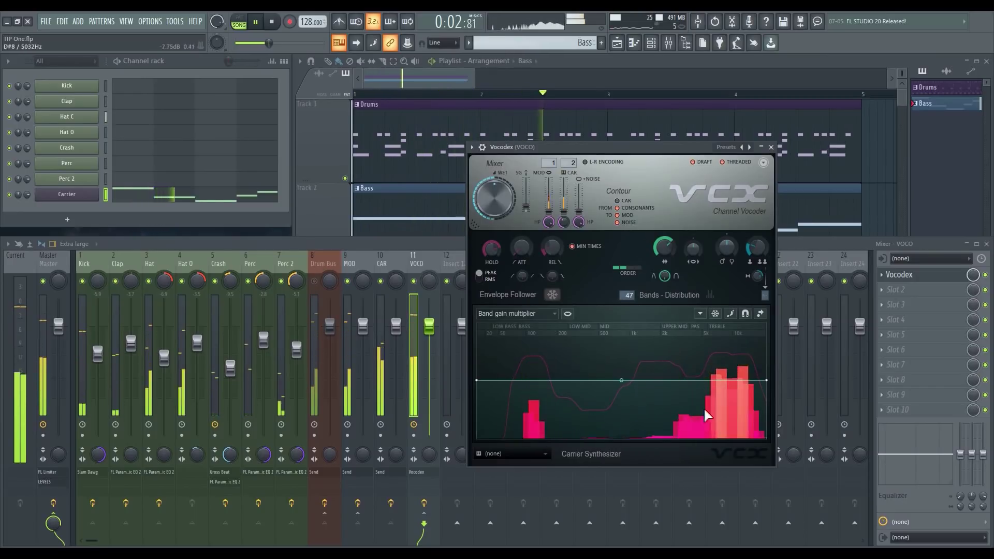
pyautogui.press('space')
# Add band gain points with a dip, drop the first point to zero, and raise a point near 77Hz
pyautogui.rightClick(703, 380)
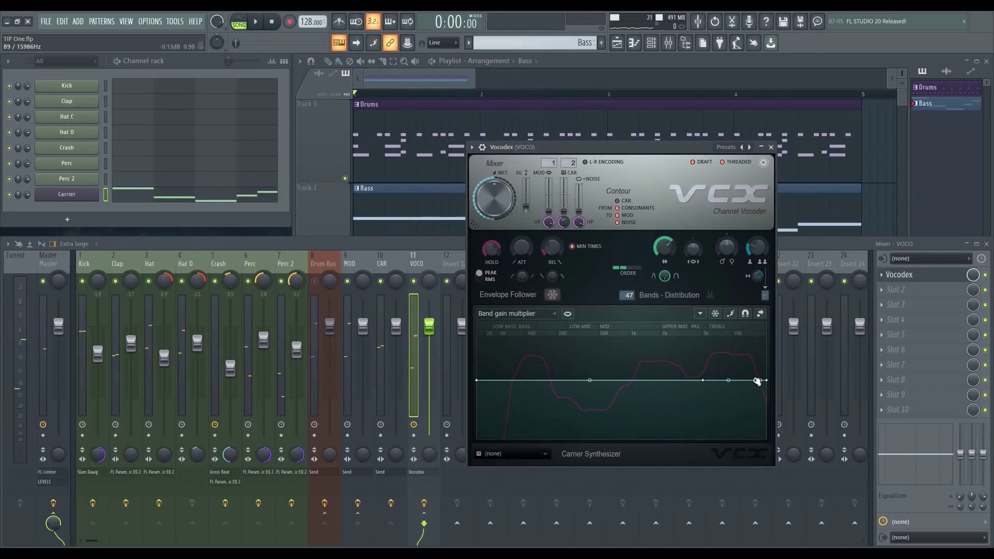
pyautogui.rightClick(753, 381)
pyautogui.rightClick(734, 380)
pyautogui.moveTo(734, 381); pyautogui.dragTo(733, 409)
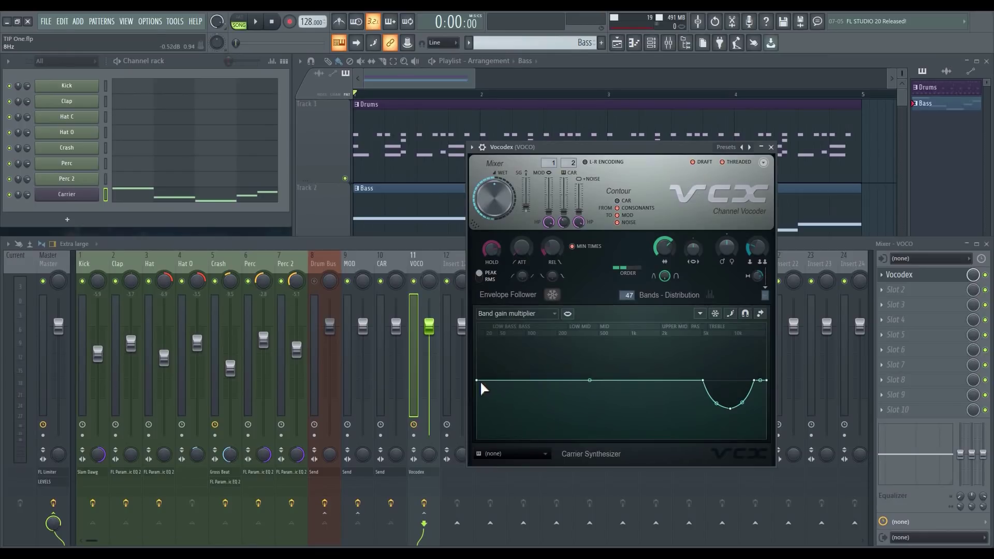
pyautogui.moveTo(478, 382); pyautogui.dragTo(464, 446)
pyautogui.rightClick(510, 410)
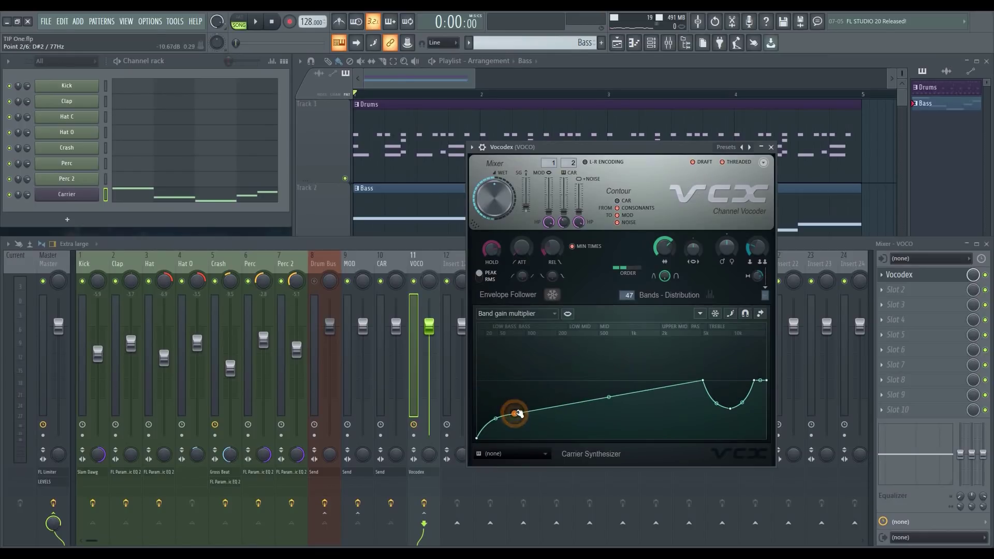
pyautogui.moveTo(513, 410); pyautogui.dragTo(524, 354)
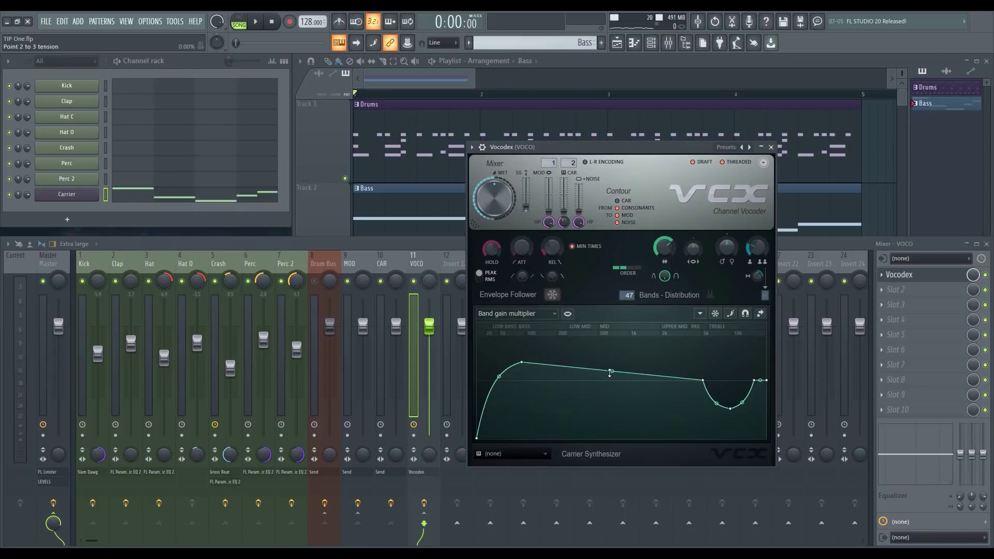
pyautogui.moveTo(610, 371); pyautogui.dragTo(611, 361)
# During playback, move curve points 3, 4 and 5 to 2486Hz, 8083Hz and 16937Hz
pyautogui.press('space')
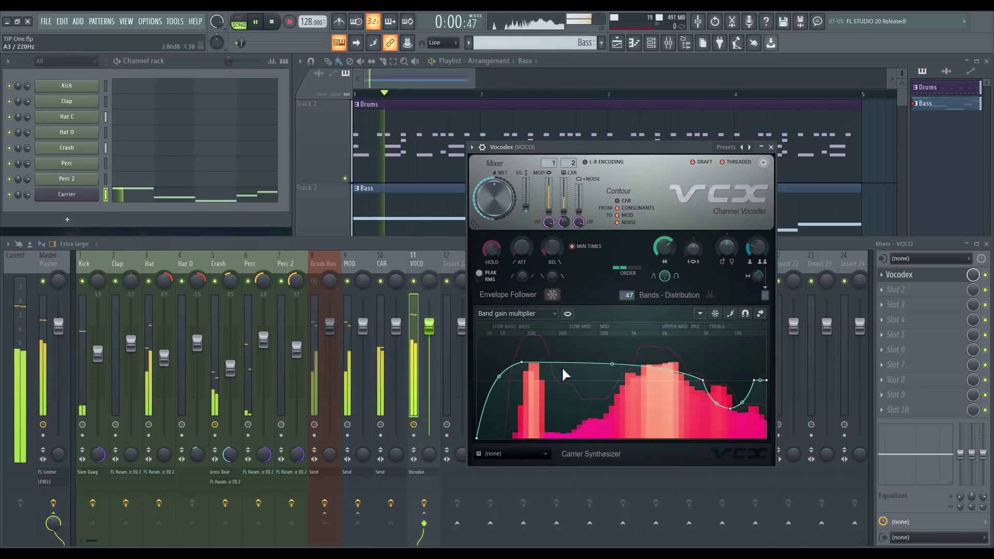
pyautogui.moveTo(702, 380); pyautogui.dragTo(657, 381)
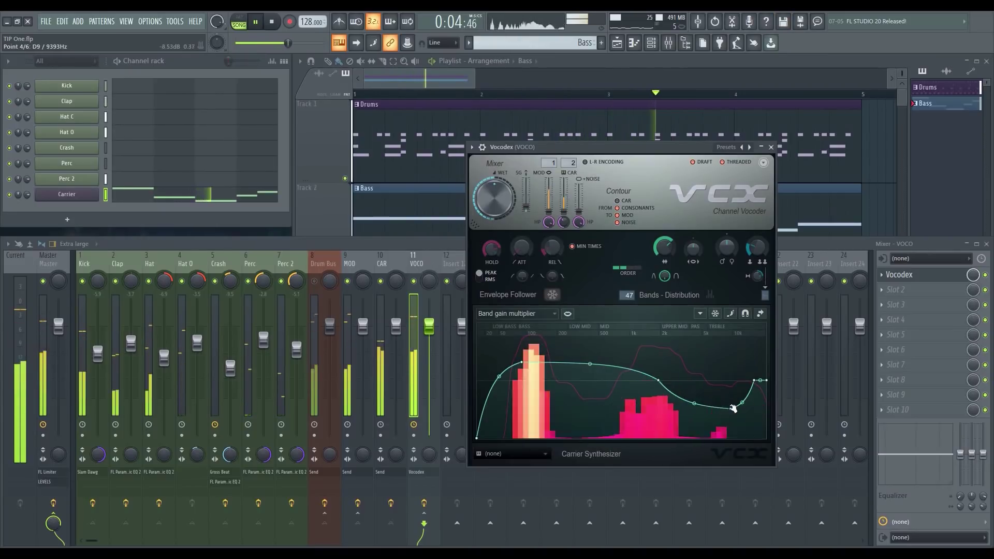
pyautogui.moveTo(733, 409); pyautogui.dragTo(725, 405)
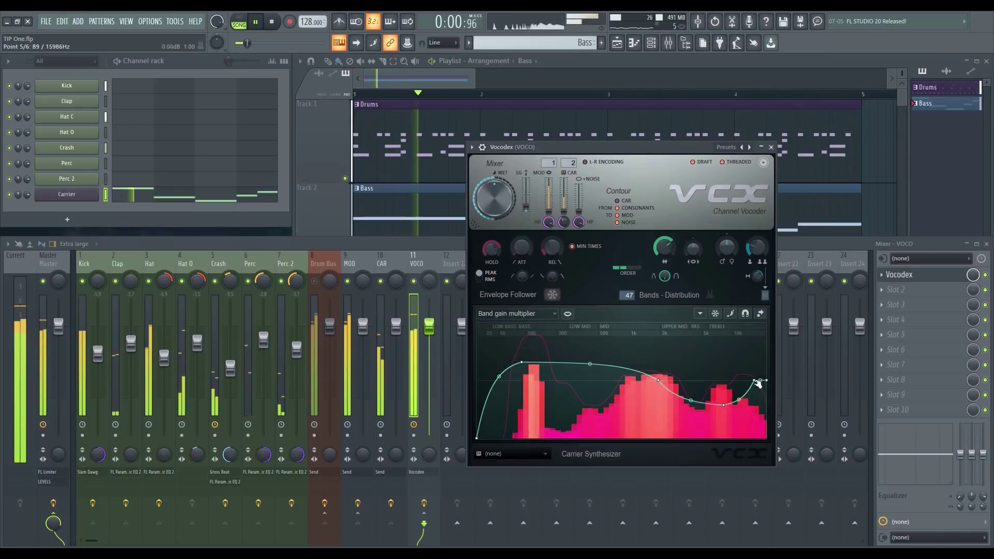
pyautogui.moveTo(753, 382); pyautogui.dragTo(759, 395)
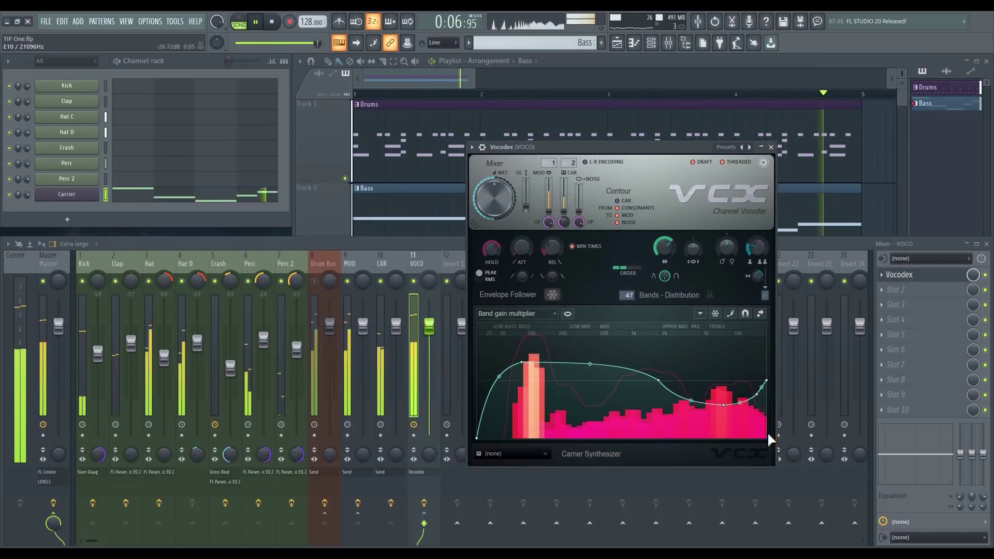
pyautogui.press('space')
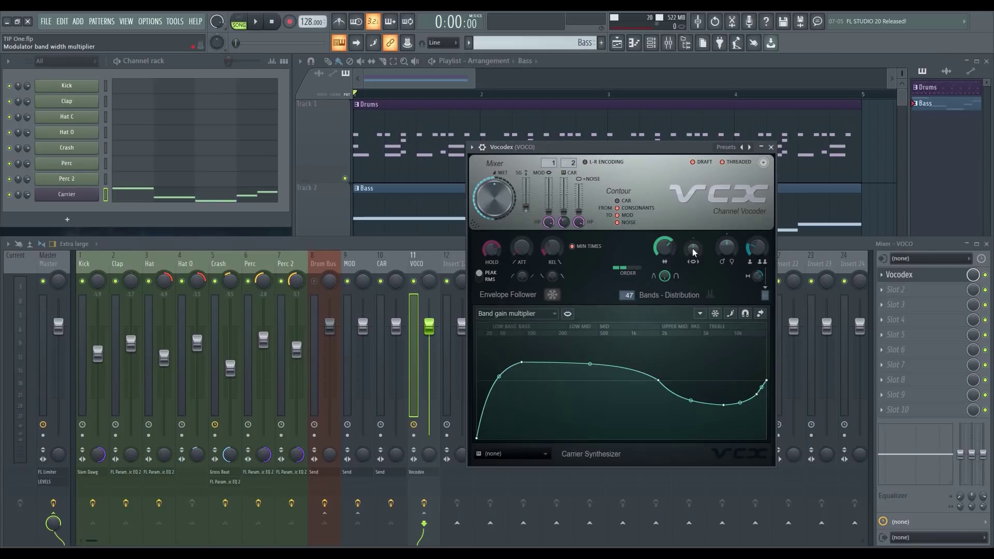
# Turn the modulator band width multiplier up toward x2.8 while the bass plays
pyautogui.moveTo(694, 252); pyautogui.dragTo(694, 244)
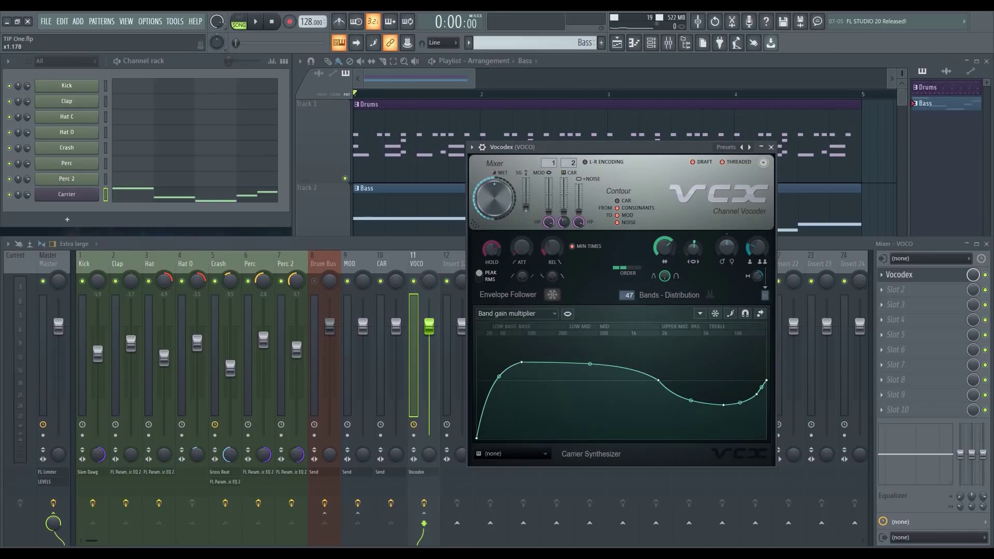
pyautogui.press('space')
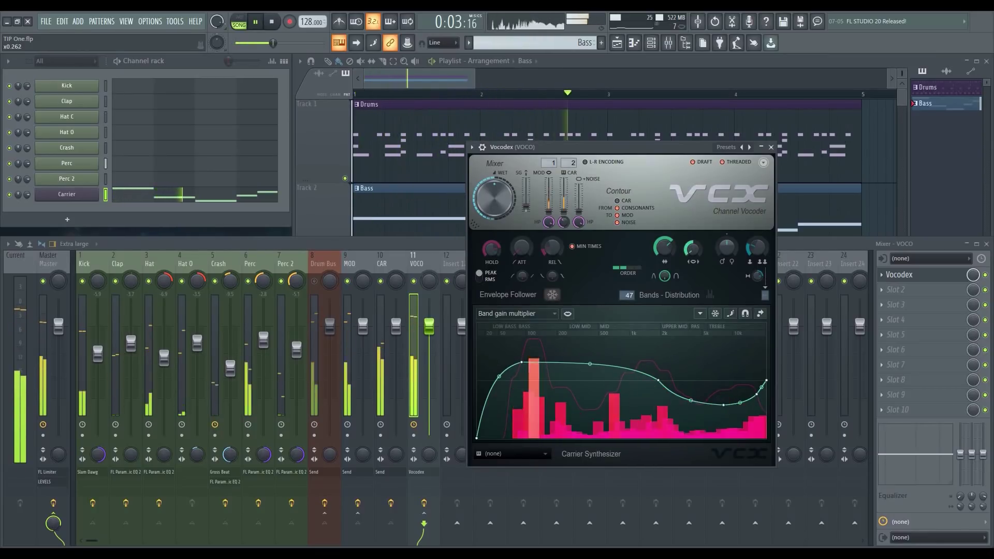
pyautogui.moveTo(692, 248)
pyautogui.mouseDown()
pyautogui.moveTo(693, 221)
pyautogui.moveTo(693, 252)
pyautogui.mouseUp()
pyautogui.press('space')
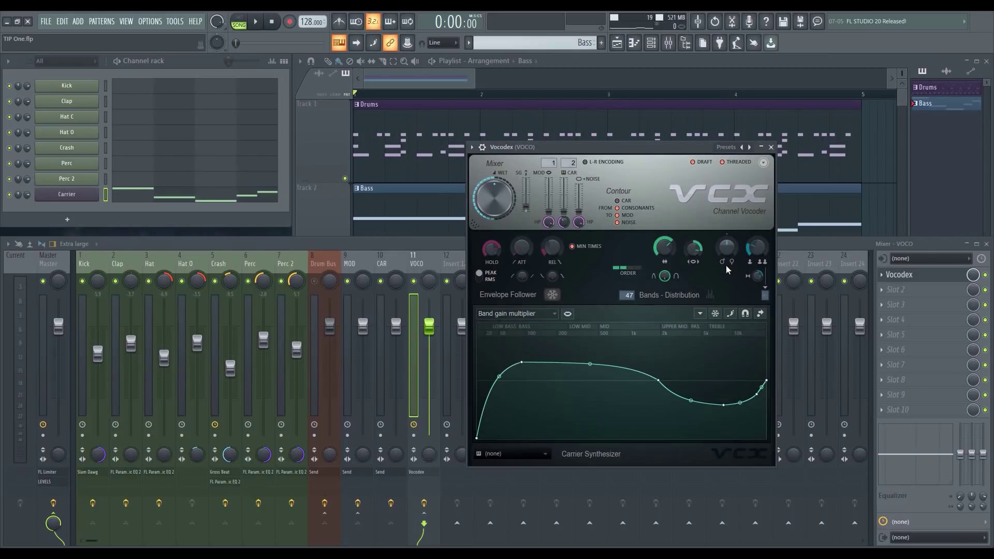
# Shift modulator gender to -411 cents and lower band gain points 2 and 3 to 89Hz and 1820Hz
pyautogui.moveTo(726, 248); pyautogui.dragTo(726, 274)
pyautogui.press('space')
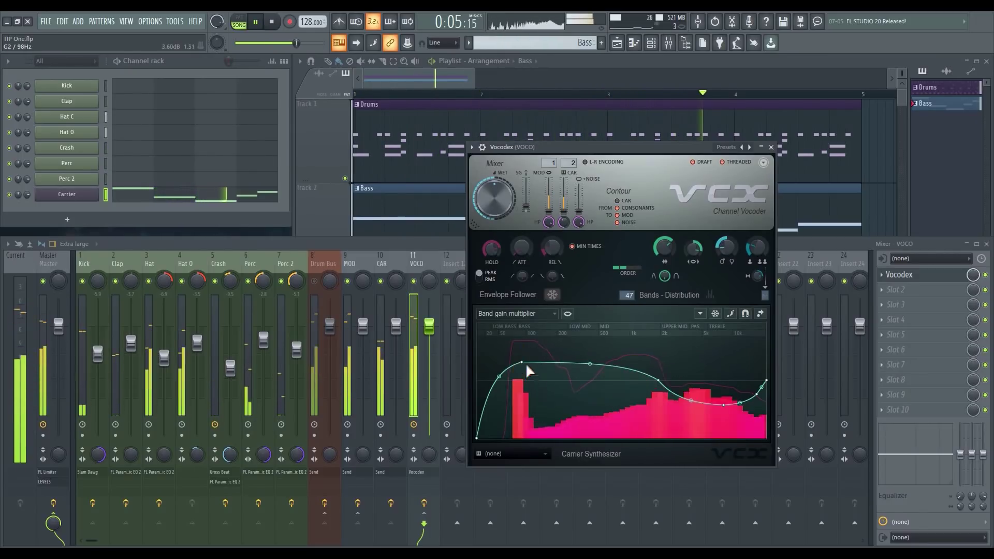
pyautogui.moveTo(526, 365); pyautogui.dragTo(523, 369)
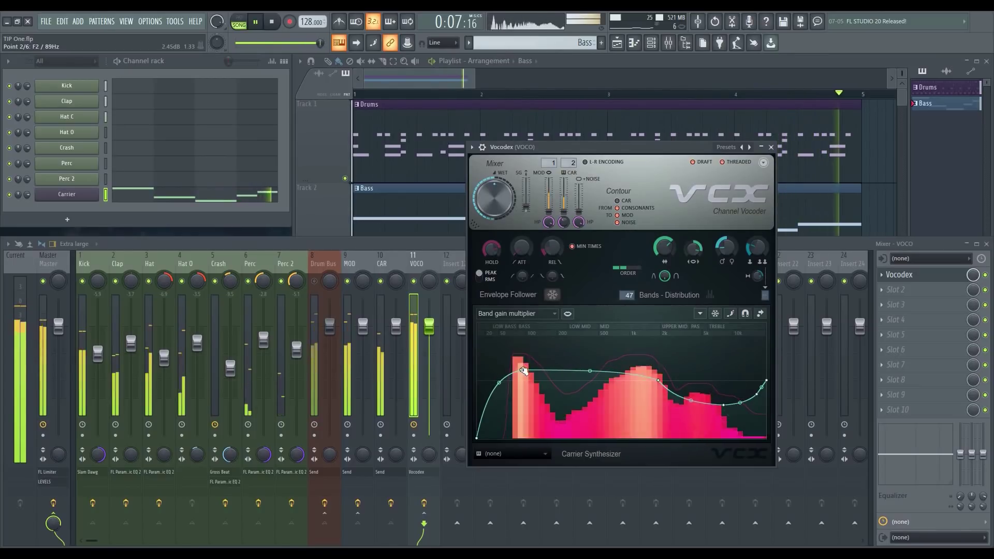
pyautogui.moveTo(588, 370); pyautogui.dragTo(589, 368)
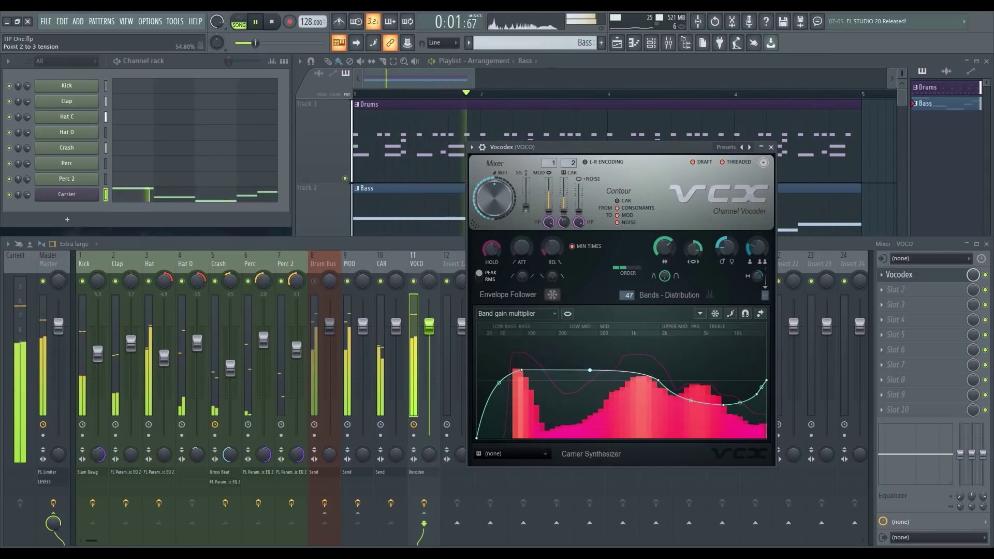
pyautogui.moveTo(658, 381)
pyautogui.mouseDown()
pyautogui.moveTo(656, 395)
pyautogui.moveTo(658, 386)
pyautogui.mouseUp()
pyautogui.press('space')
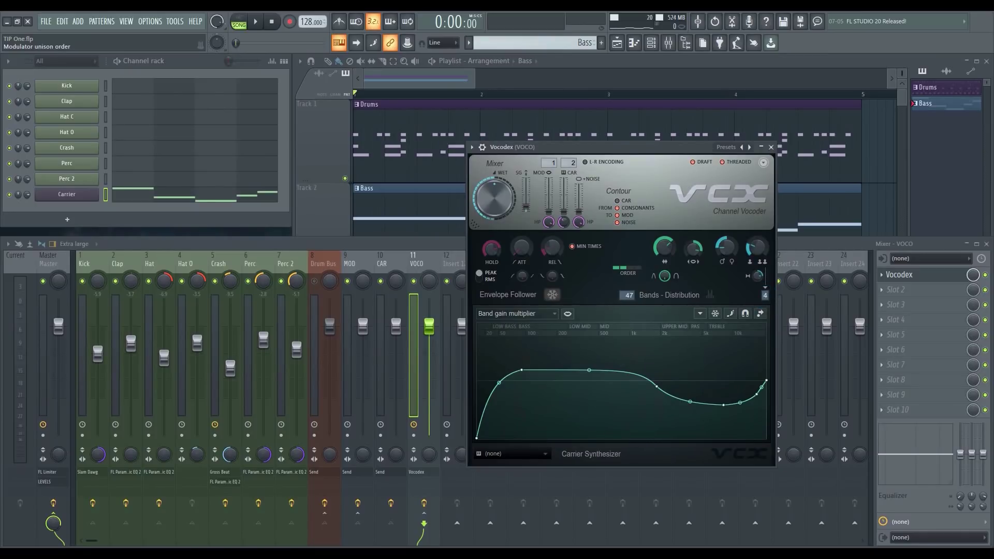
# Set the Vocodex modulator unison panning to about 13% while the song plays
pyautogui.press('space')
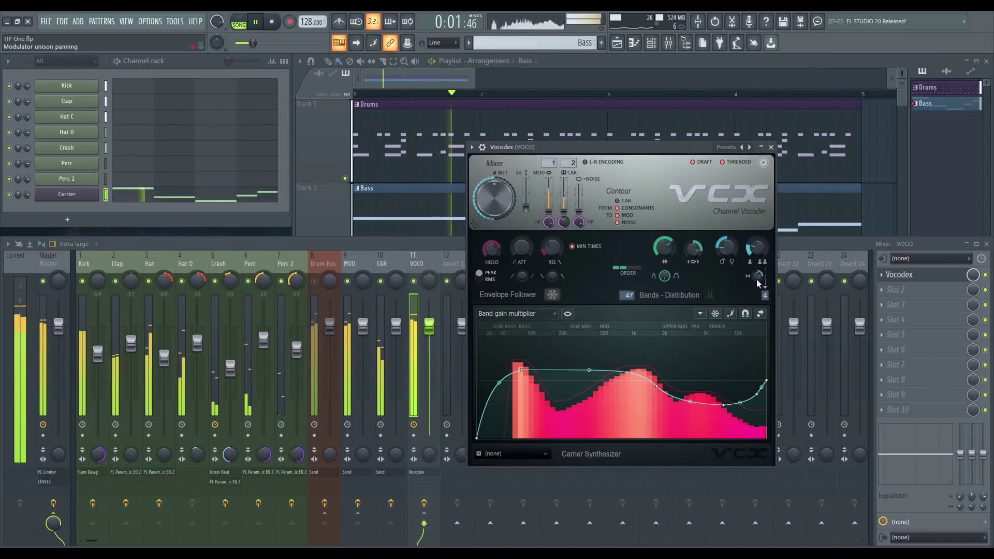
pyautogui.moveTo(760, 279); pyautogui.dragTo(760, 271)
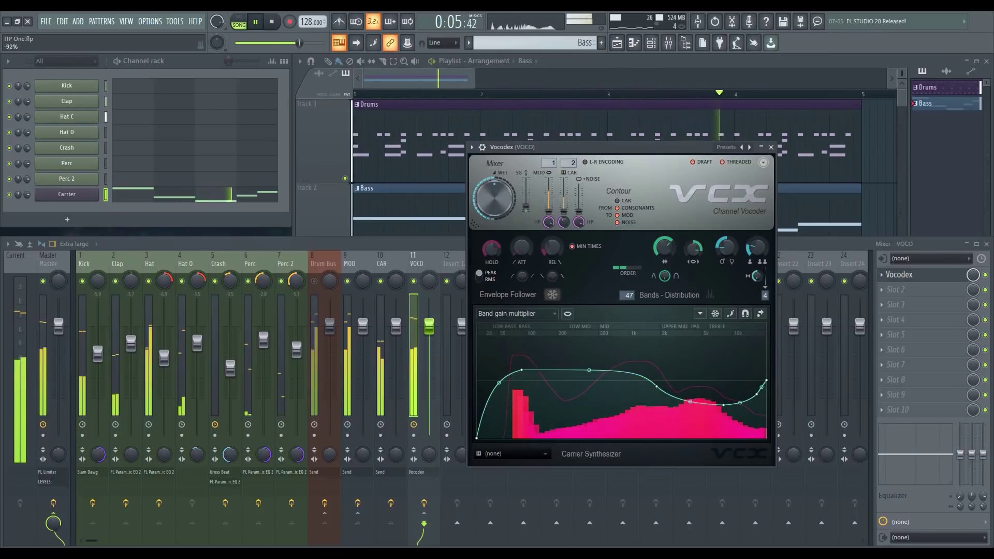
pyautogui.moveTo(299, 43); pyautogui.dragTo(258, 42)
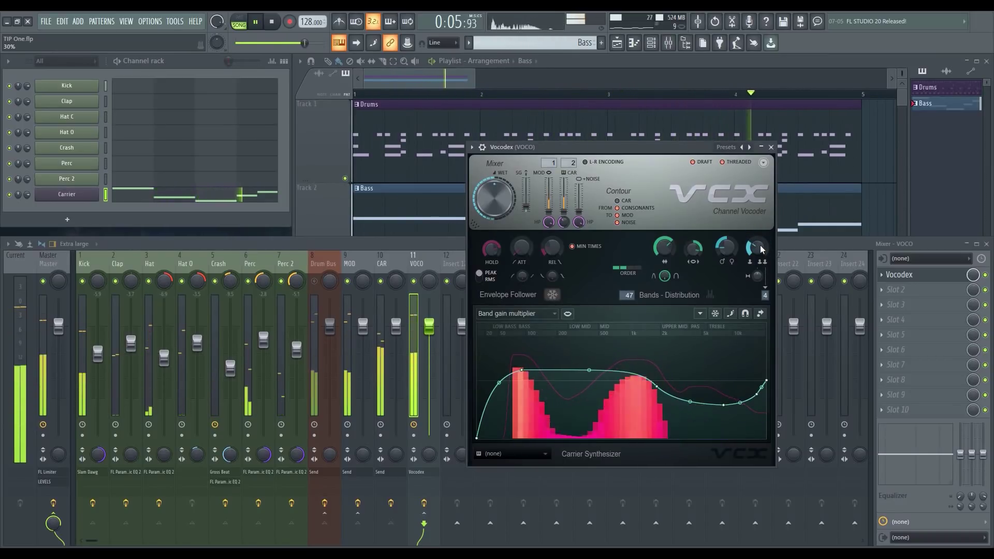
pyautogui.press('space')
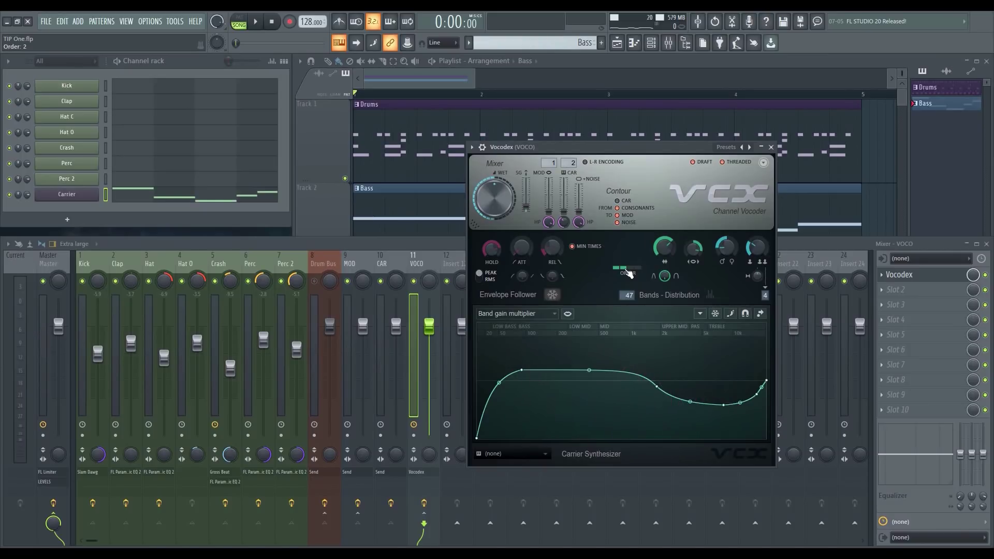
# Compare Vocodex filter orders 1 and 4 during playback, settling back on order 2
pyautogui.scroll(-1, 621, 273)
pyautogui.press('space')
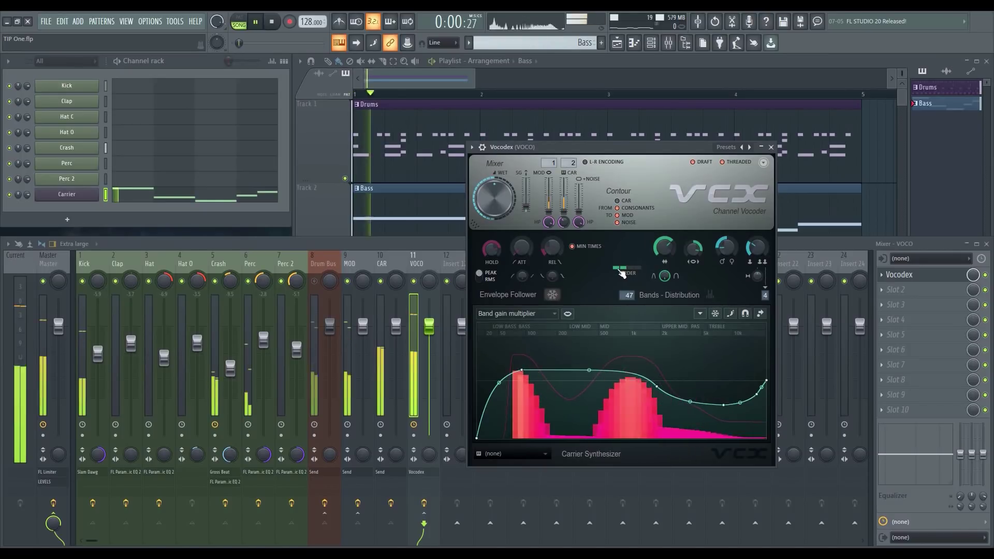
pyautogui.scroll(3, 621, 273)
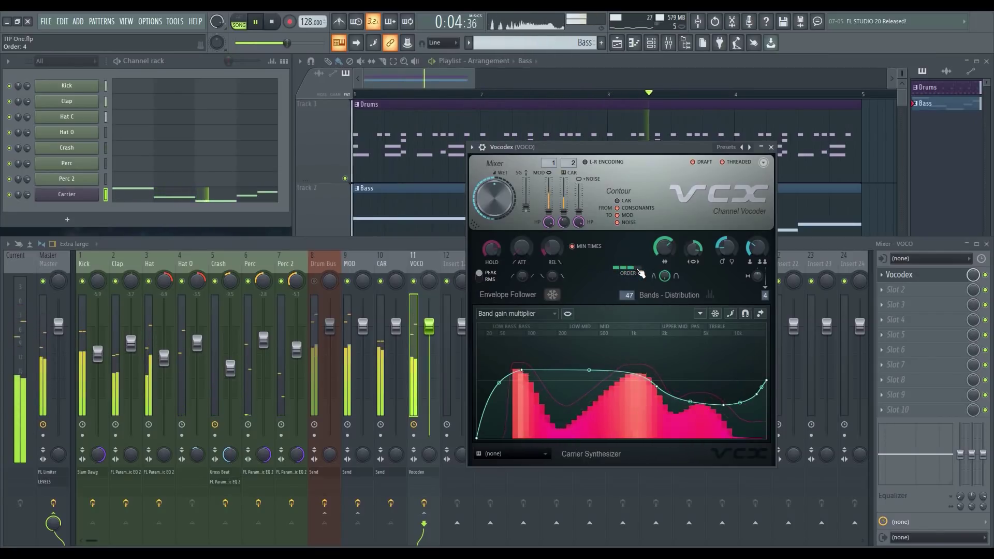
pyautogui.scroll(-2, 628, 273)
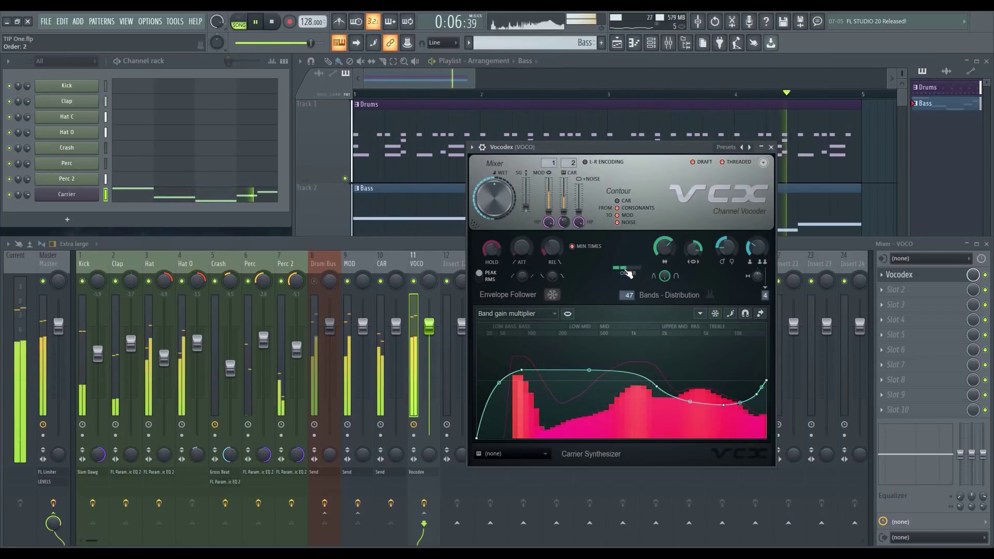
pyautogui.press('space')
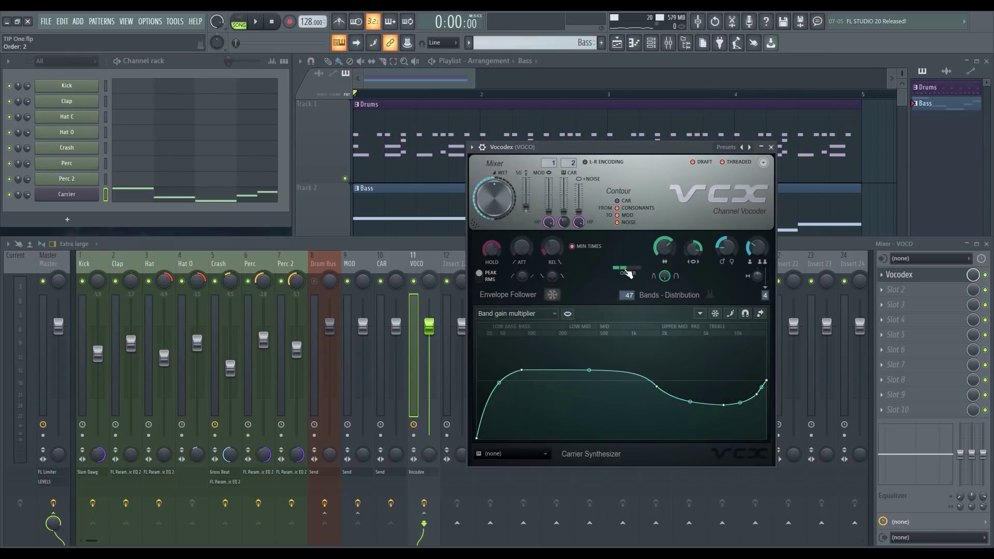
# Select the VOCO insert, reopen its Vocodex, and play a short audition
pyautogui.click(422, 261)
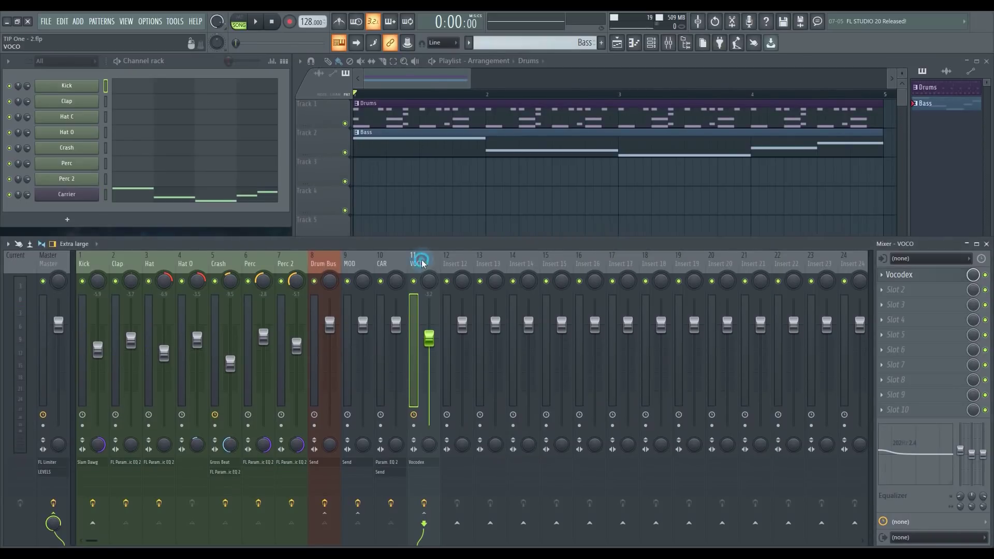
pyautogui.click(911, 274)
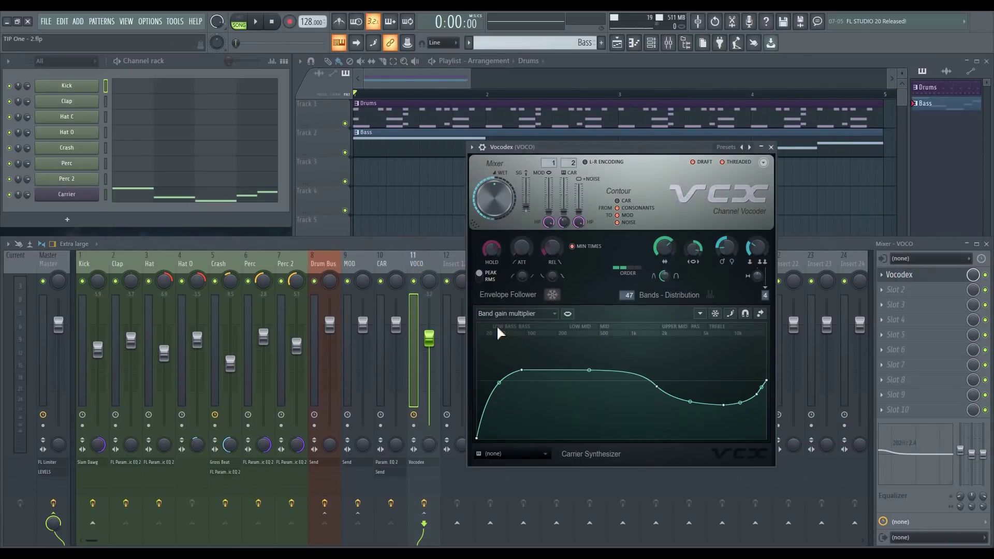
pyautogui.press('space')
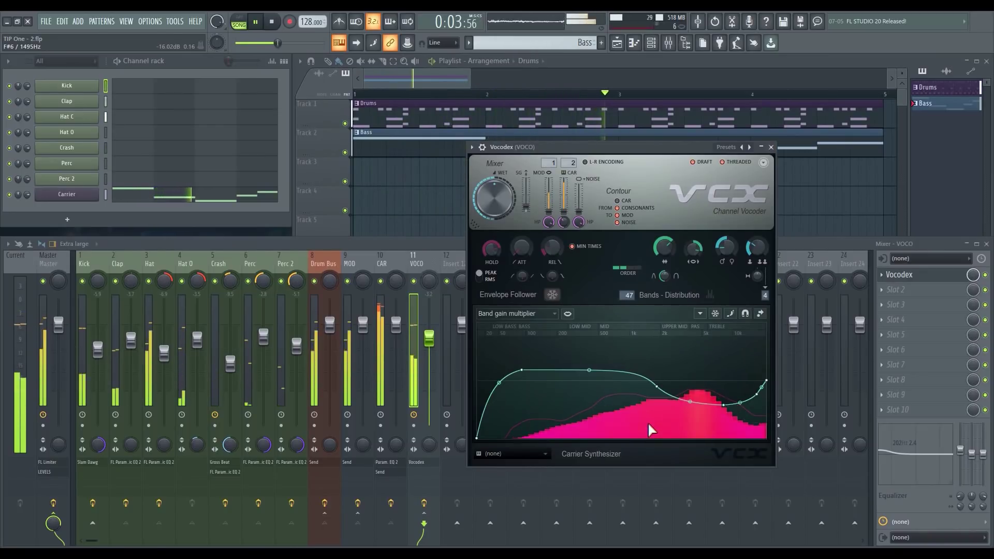
pyautogui.press('space')
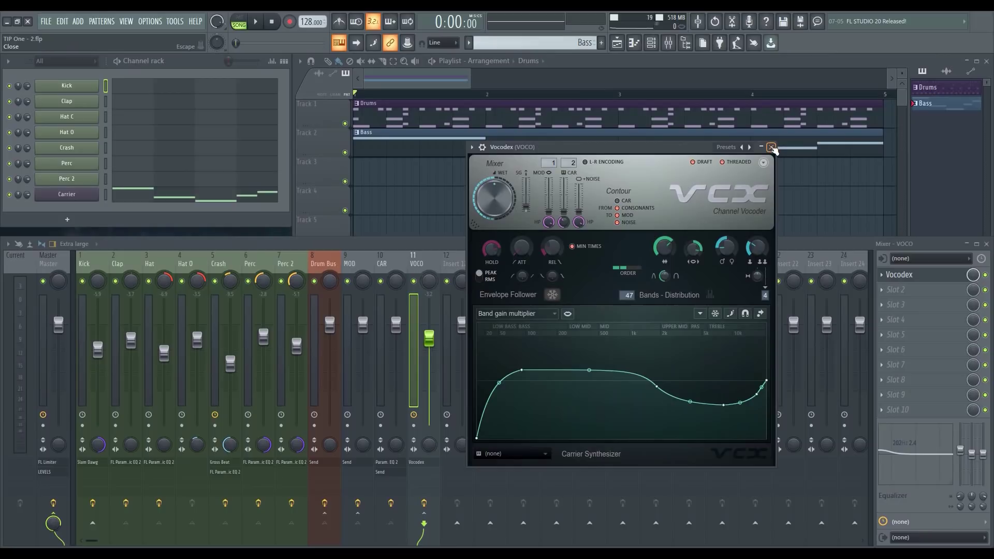
# Close Vocodex and load Gross Beat into the MOD insert's first effect slot
pyautogui.click(770, 147)
pyautogui.click(359, 264)
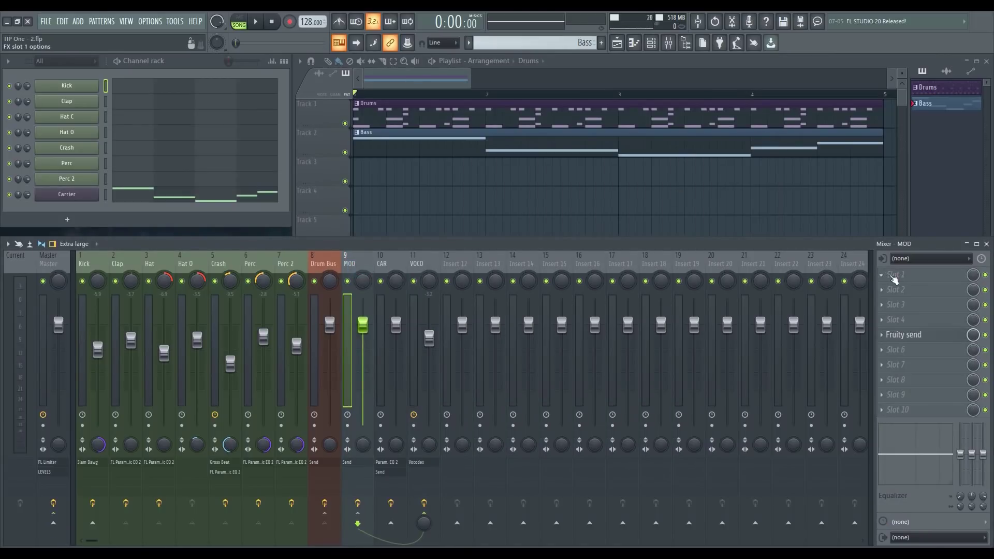
pyautogui.click(894, 279)
pyautogui.click(757, 232)
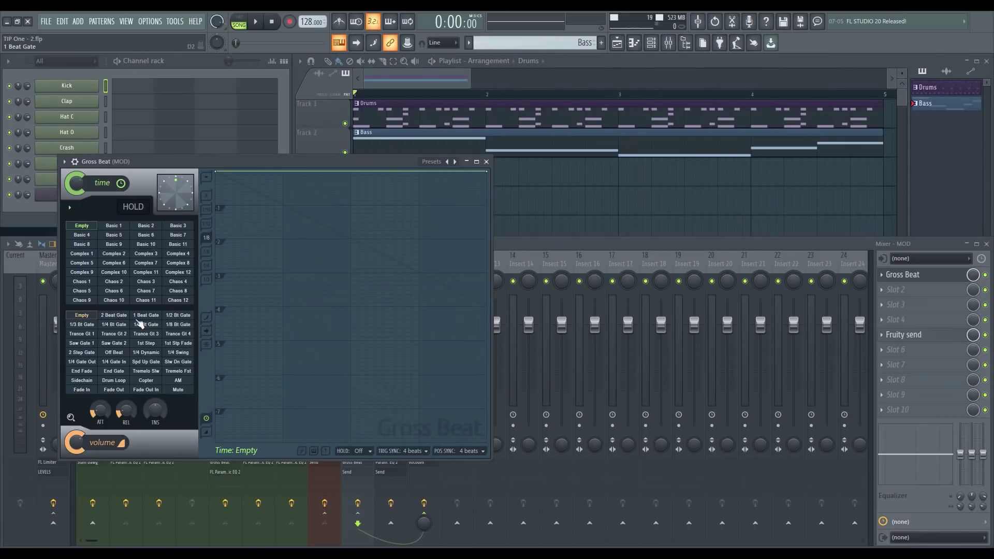
# Apply Gross Beat's 1/2 Bt Gate volume preset and move its window aside to reach the mixer
pyautogui.click(174, 316)
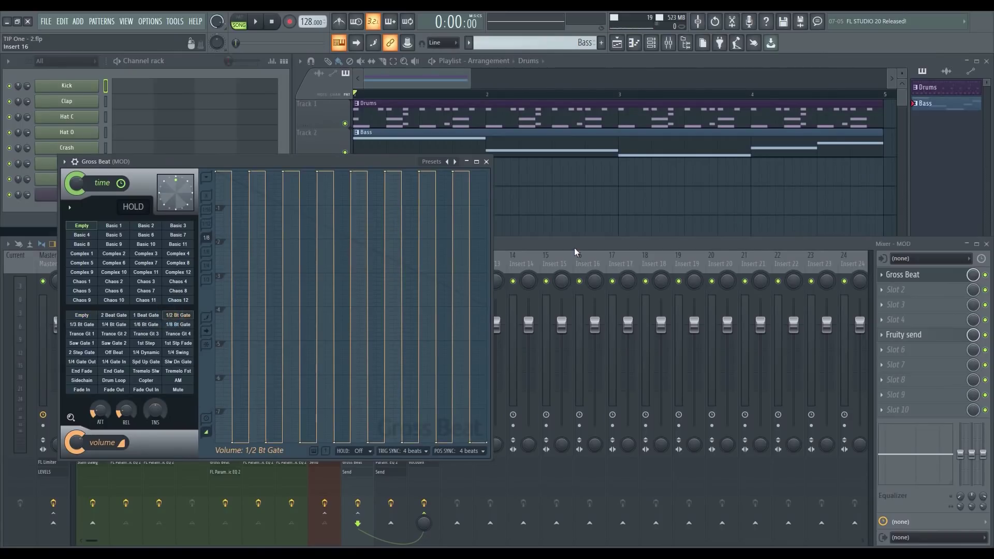
pyautogui.moveTo(361, 163); pyautogui.dragTo(304, 61)
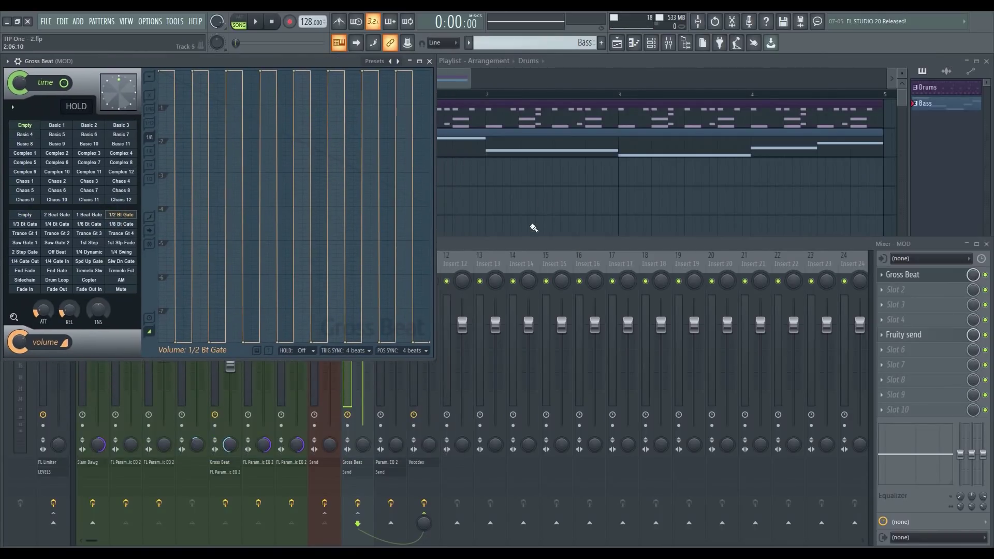
pyautogui.click(528, 242)
# Open Vocodex on the VOCO mixer track and start playback to hear the vocoded bass
pyautogui.click(314, 281)
pyautogui.click(416, 352)
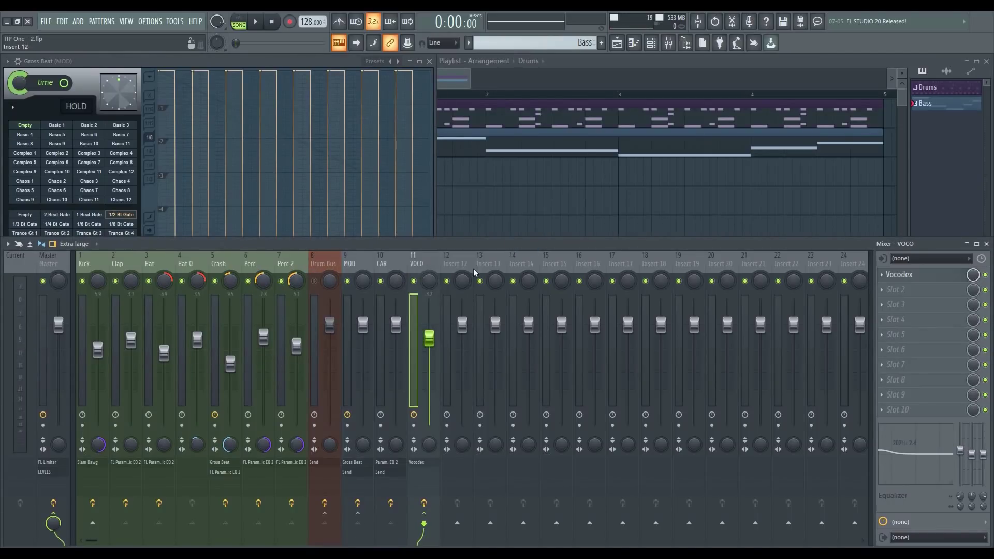
pyautogui.click(381, 281)
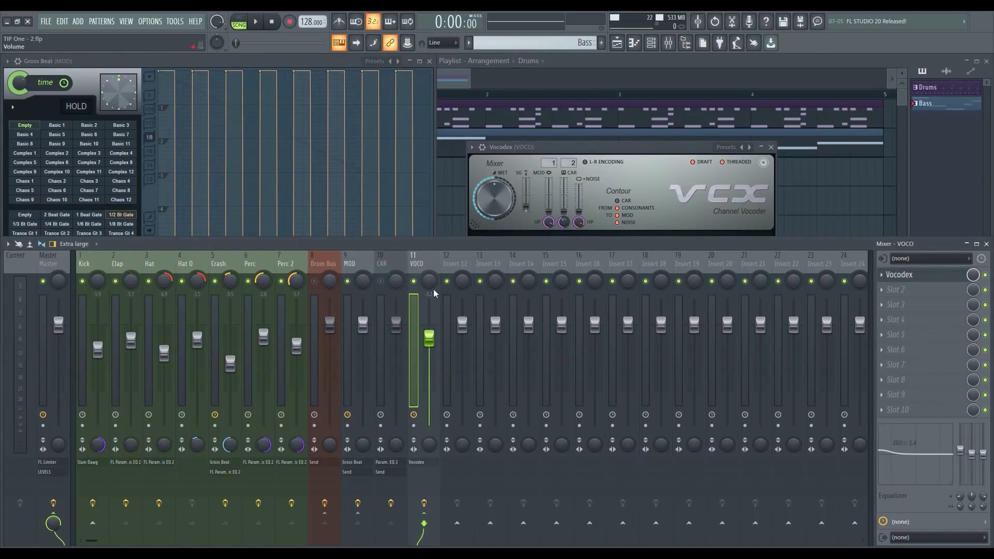
pyautogui.click(632, 151)
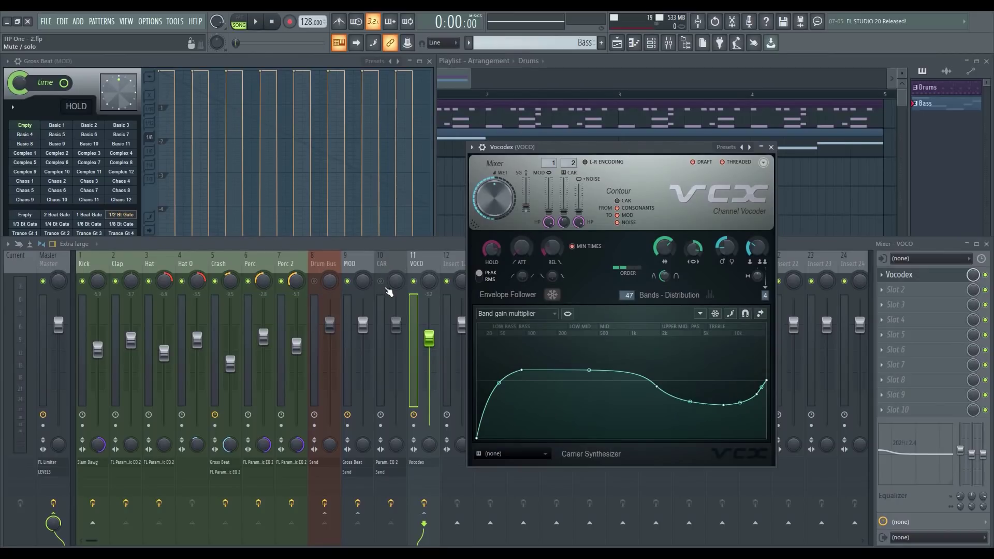
pyautogui.press('space')
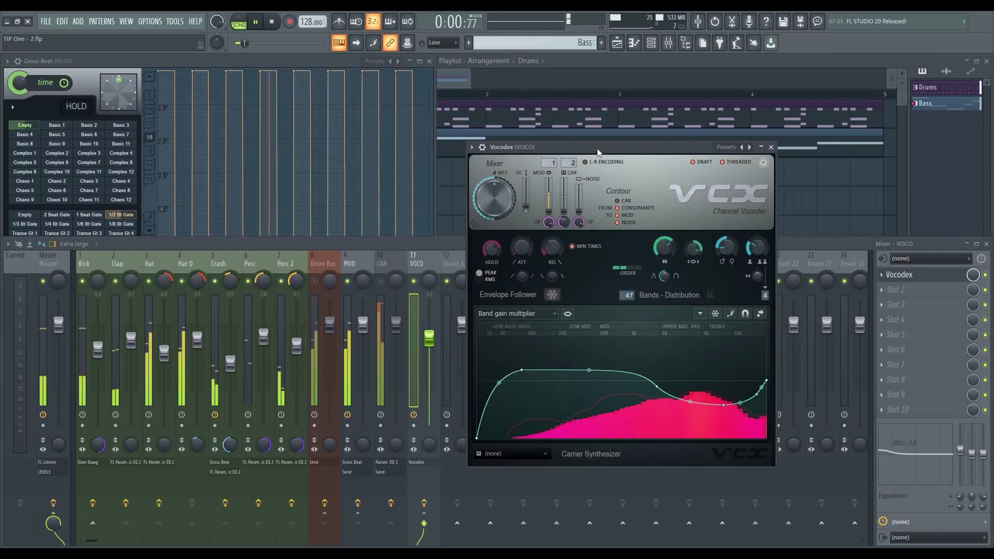
pyautogui.click(81, 281)
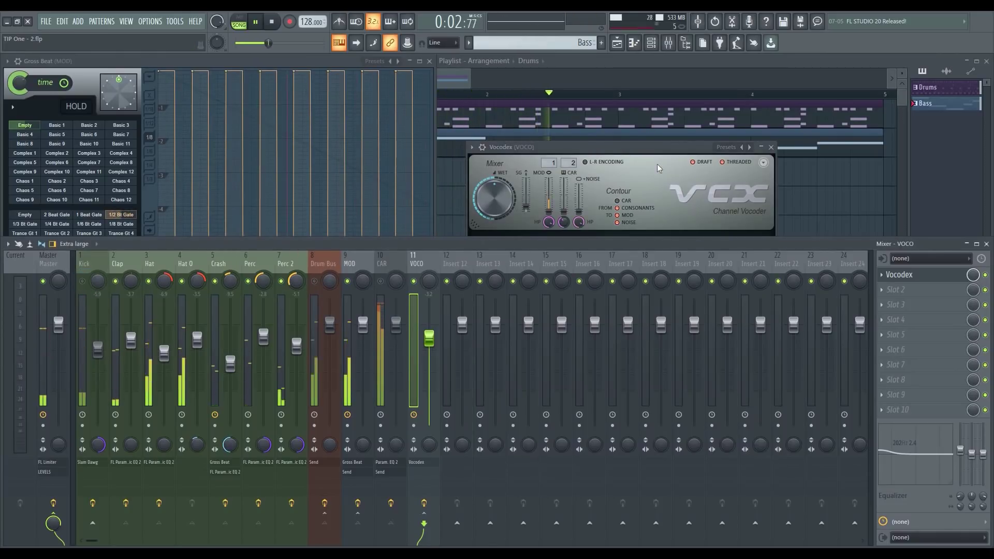
pyautogui.click(621, 151)
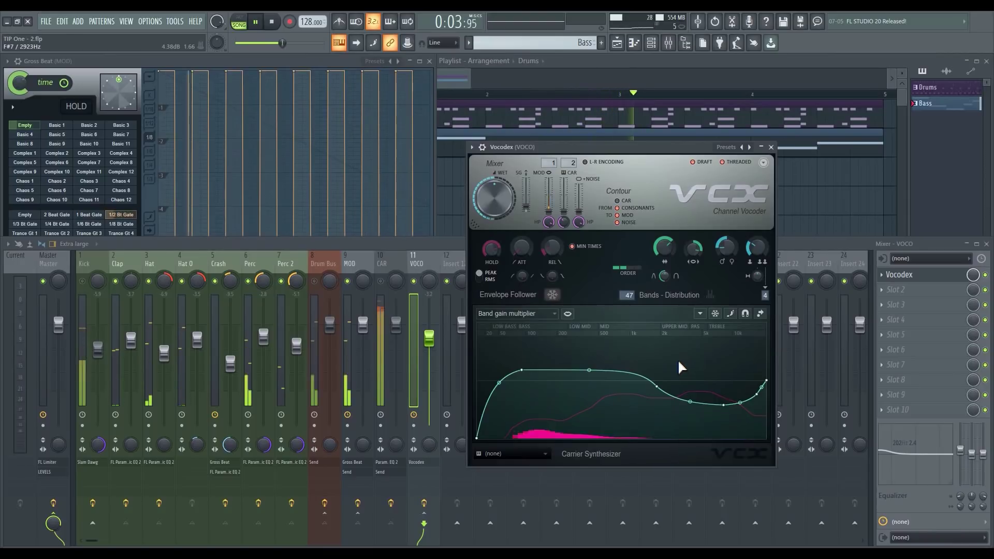
# Stop playback and close the MOD track's Gross Beat window
pyautogui.click(350, 264)
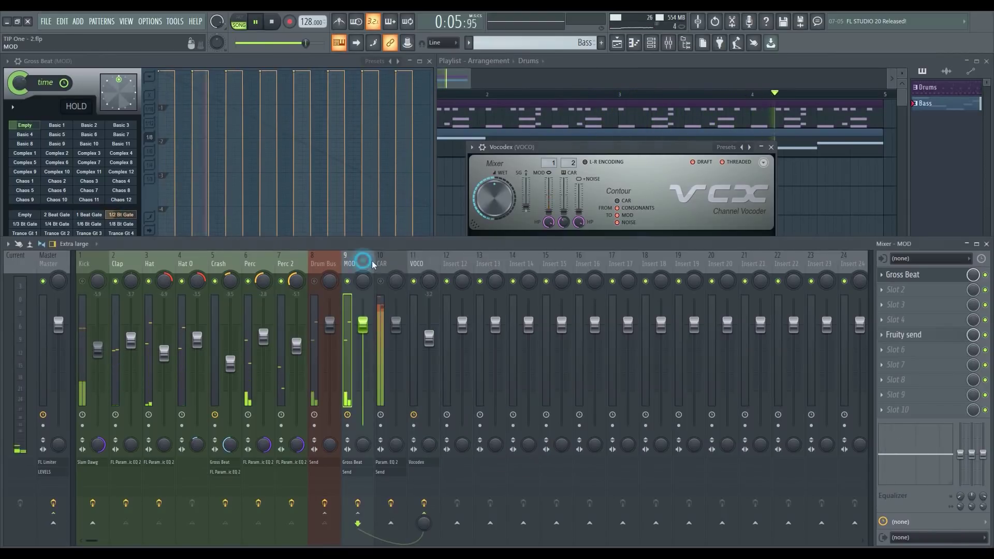
pyautogui.click(921, 275)
pyautogui.click(921, 276)
pyautogui.press('space')
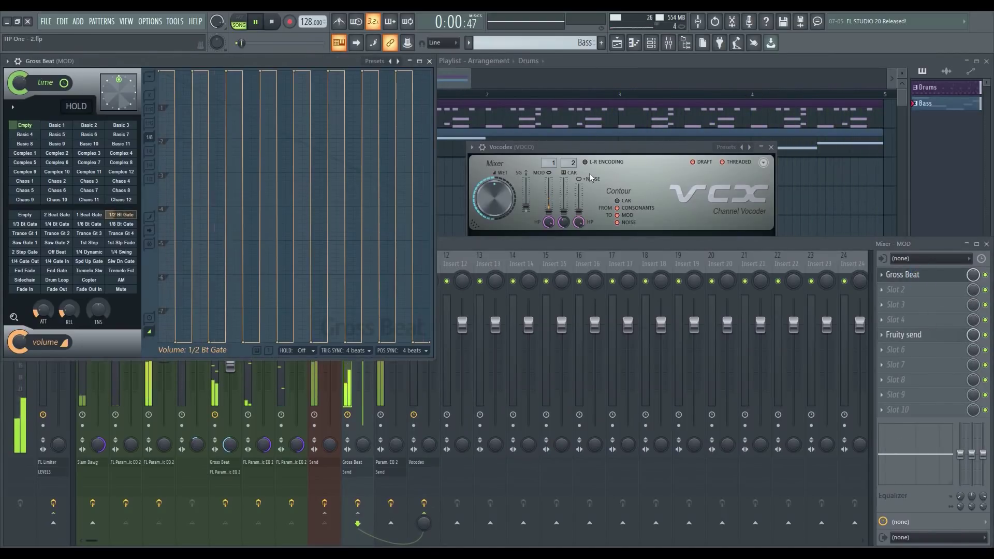
pyautogui.click(432, 62)
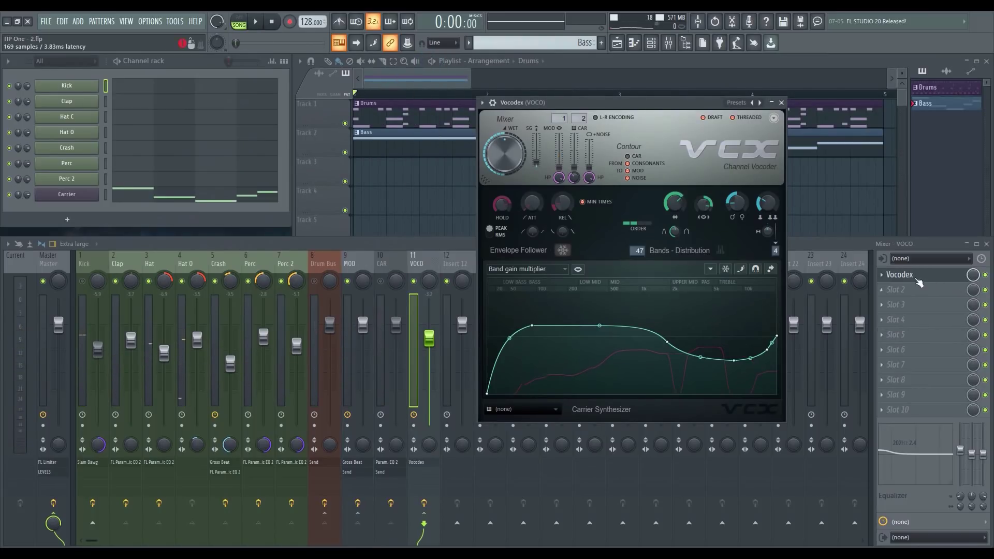
# Switch MOD's Gross Beat from 1/2 Bt Gate to 2 Beat Gate while the song plays
pyautogui.click(347, 263)
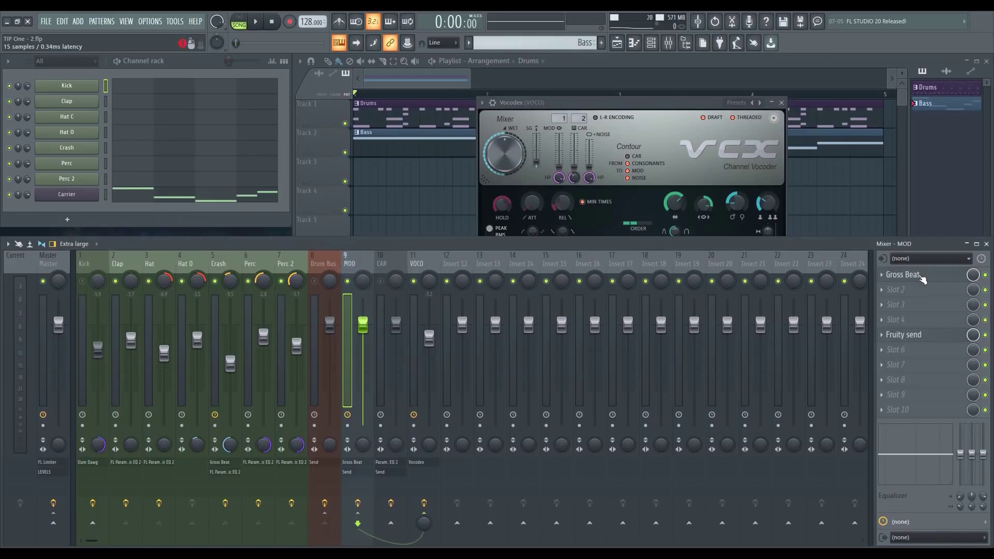
pyautogui.click(919, 276)
pyautogui.click(665, 103)
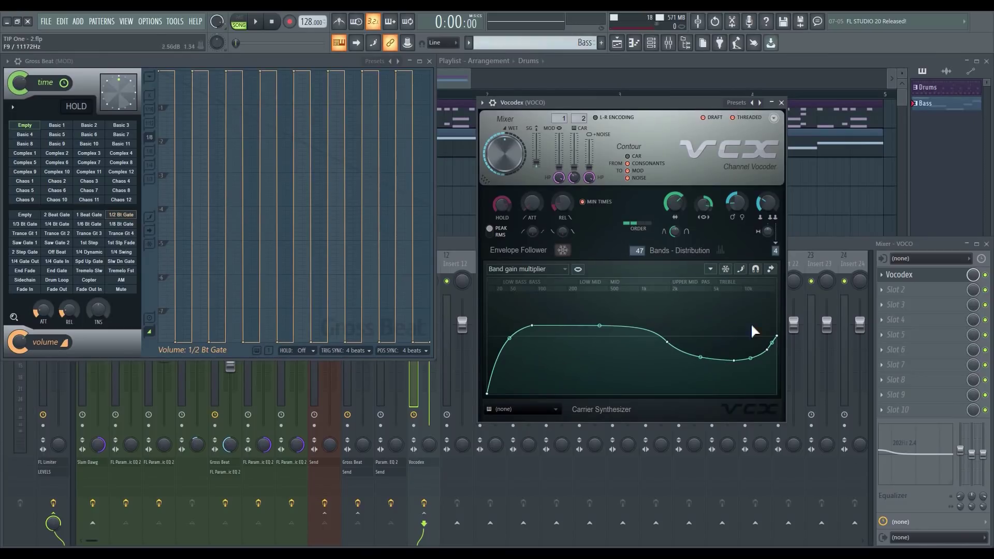
pyautogui.press('space')
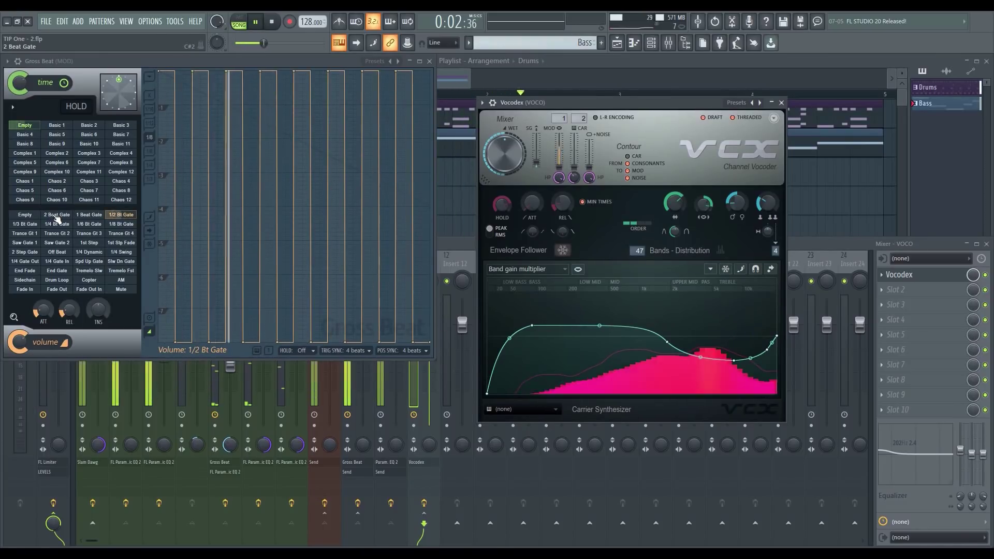
pyautogui.click(57, 215)
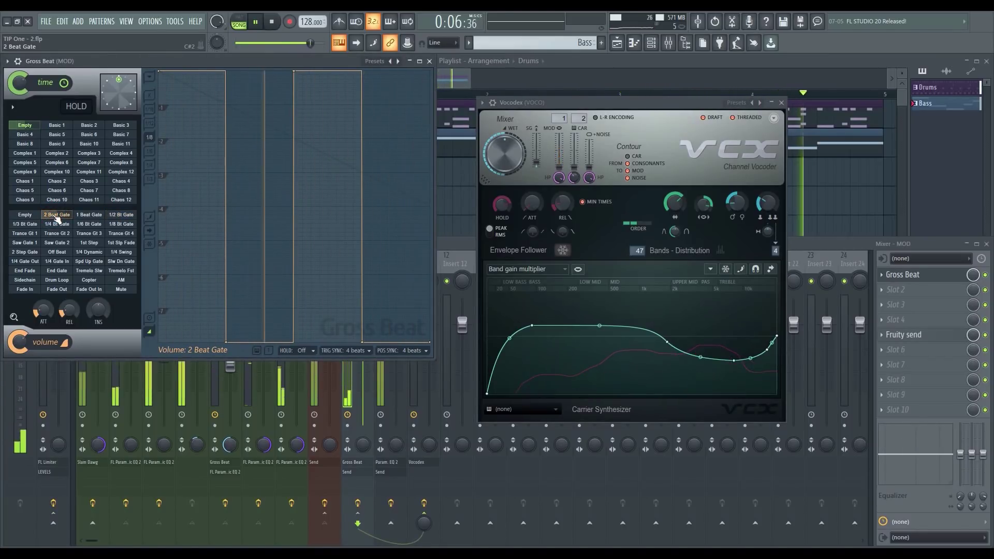
pyautogui.press('space')
# Play the song and audition the 1 Beat Gate and 1/2 Bt Gate presets on MOD
pyautogui.click(446, 243)
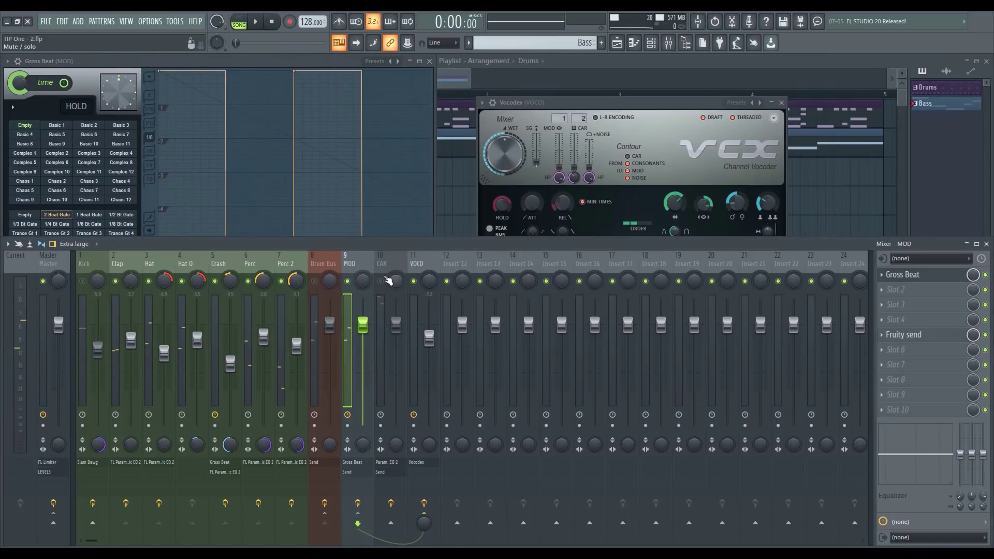
pyautogui.click(661, 106)
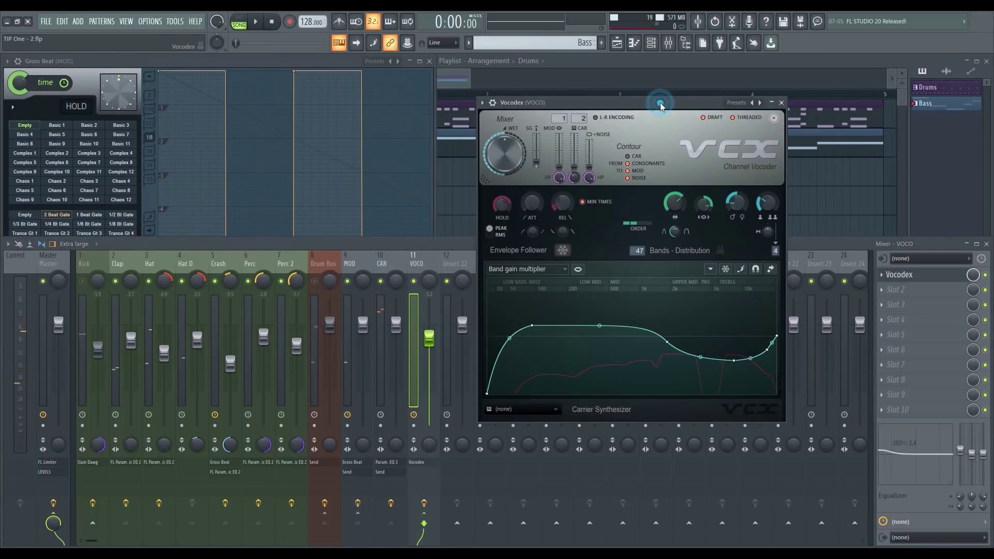
pyautogui.press('space')
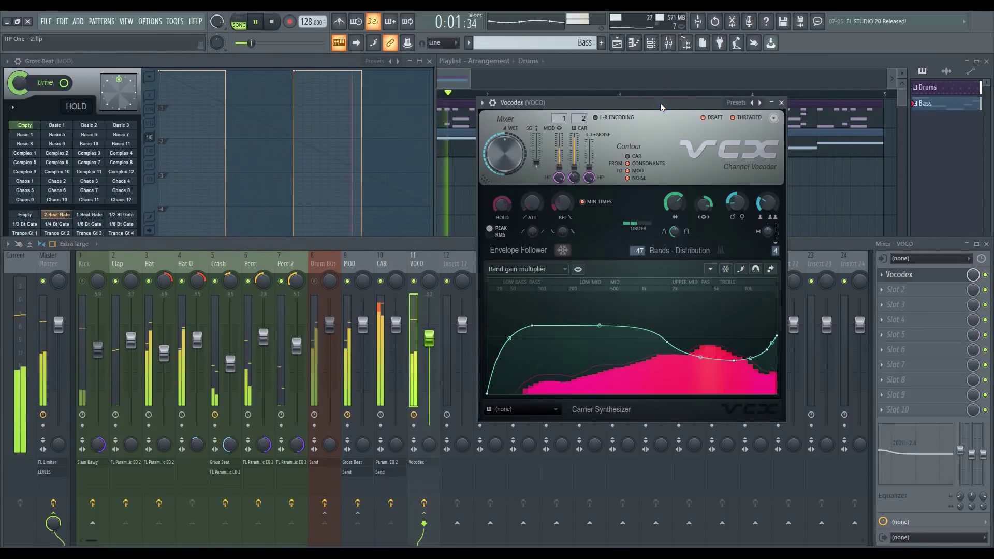
pyautogui.click(265, 60)
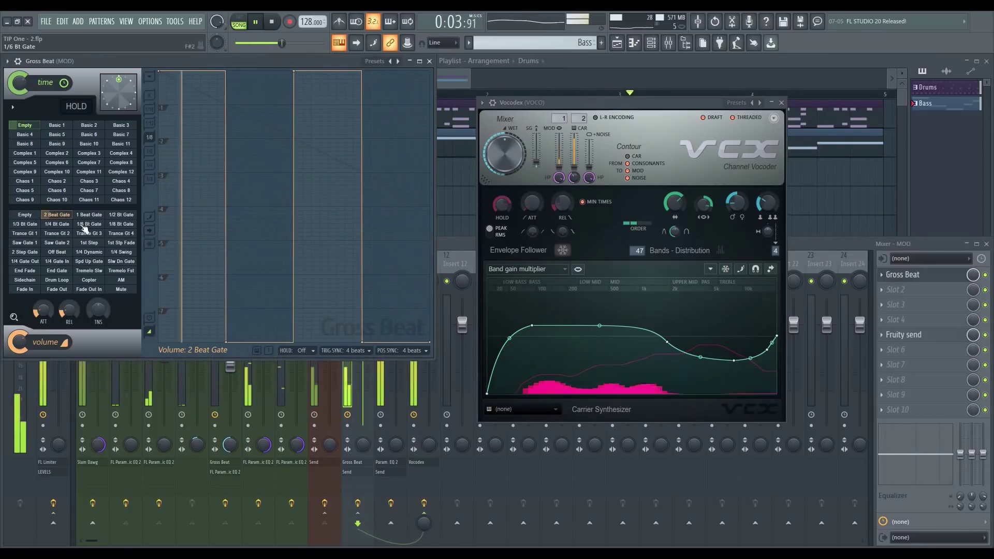
pyautogui.click(88, 214)
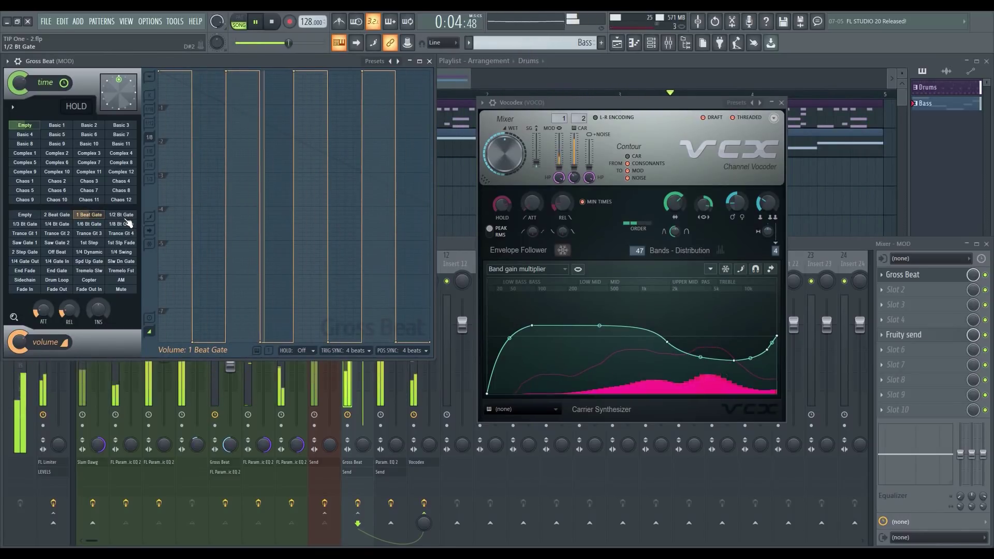
pyautogui.click(126, 219)
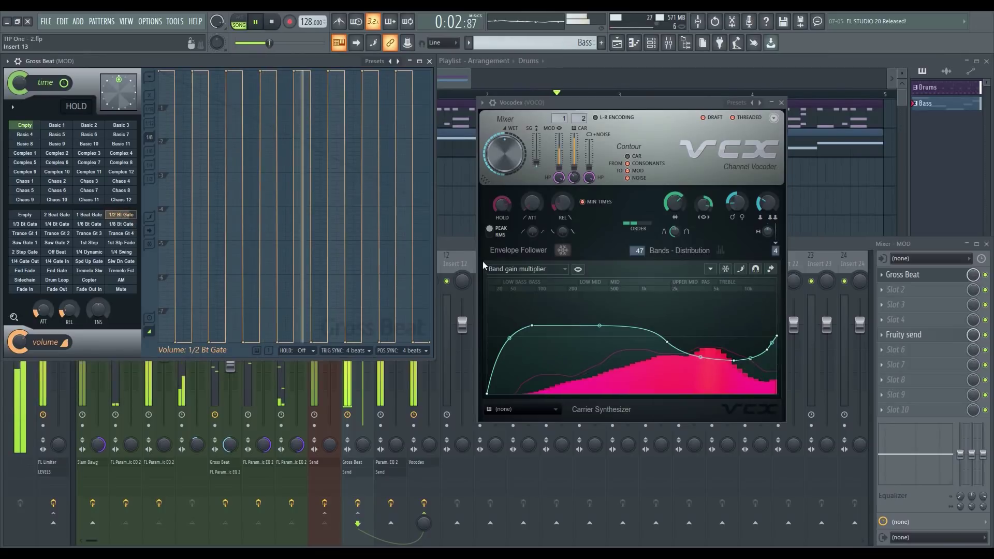
# Keep 1 Beat Gate on MOD, stop playback, and close the Vocodex and Gross Beat windows
pyautogui.click(458, 246)
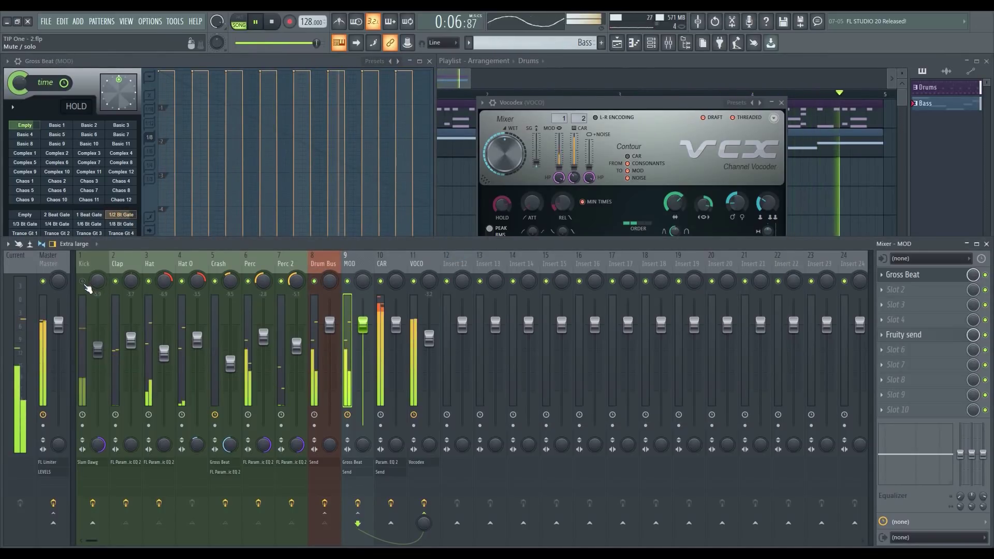
pyautogui.click(283, 61)
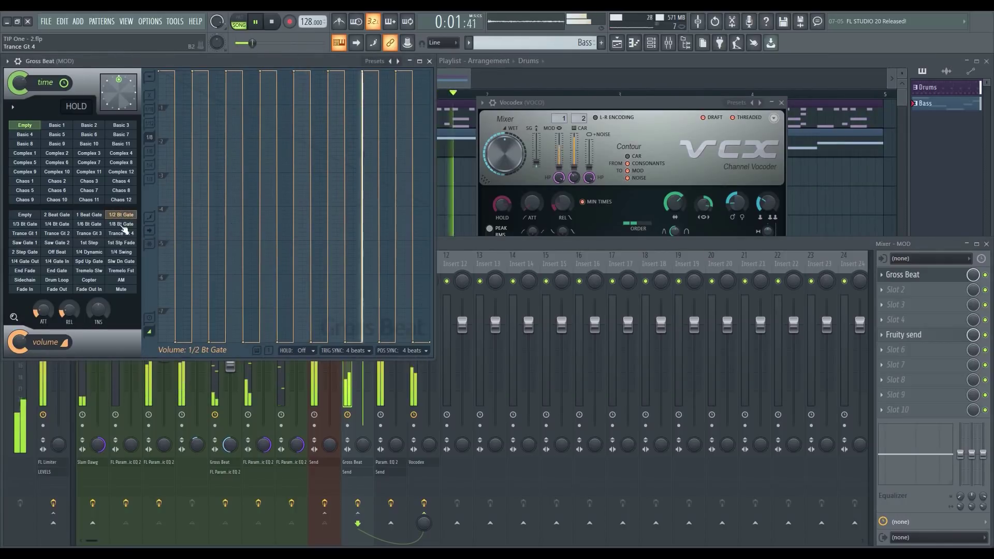
pyautogui.click(86, 215)
pyautogui.click(631, 101)
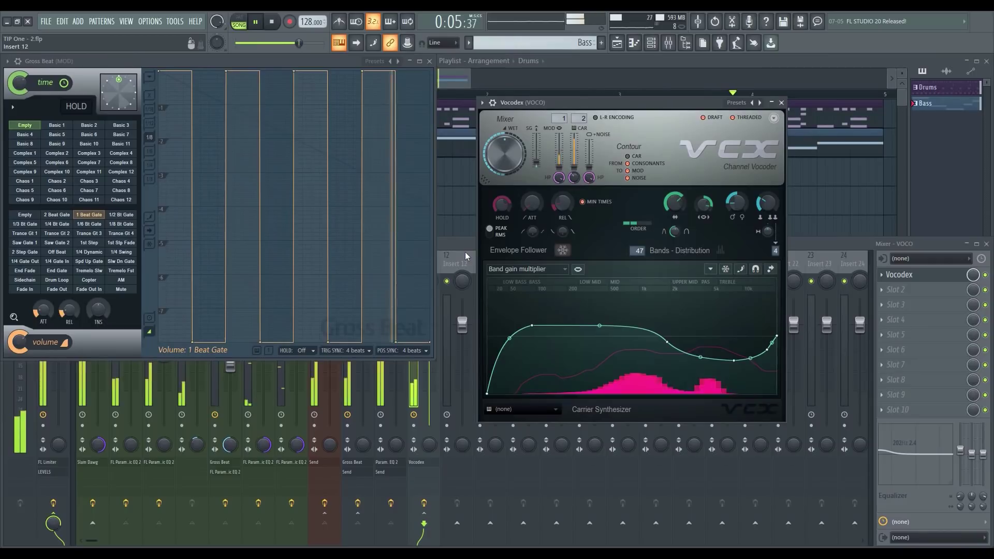
pyautogui.press('space')
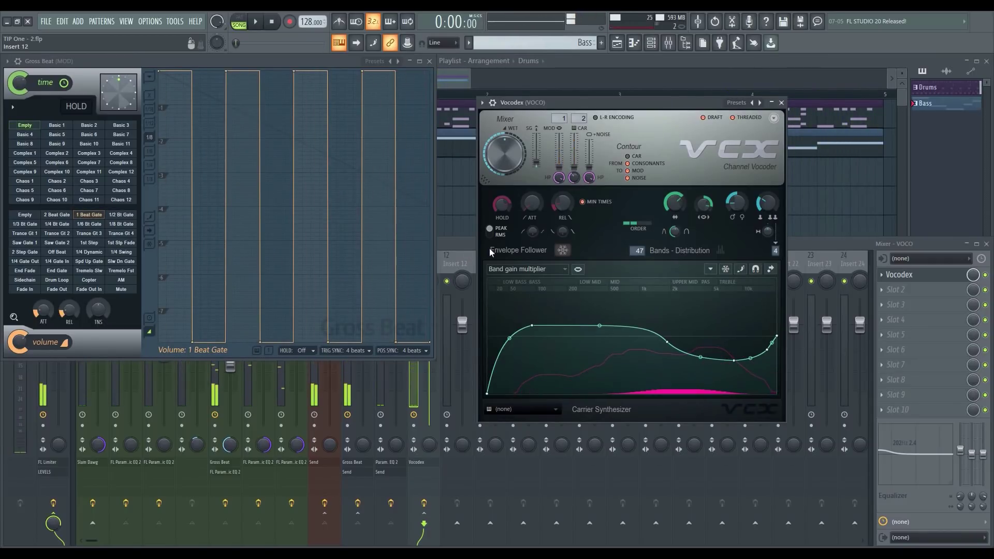
pyautogui.click(782, 103)
pyautogui.click(429, 62)
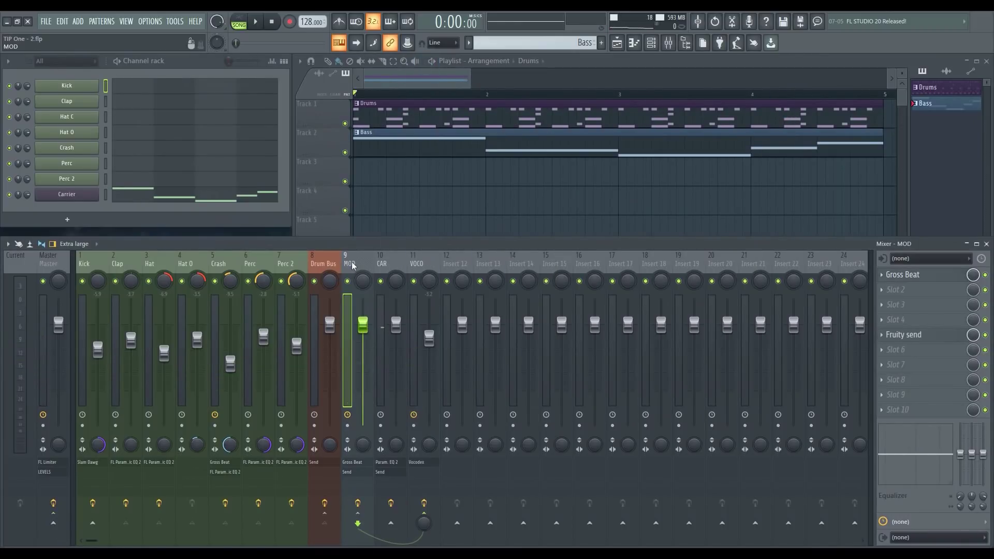